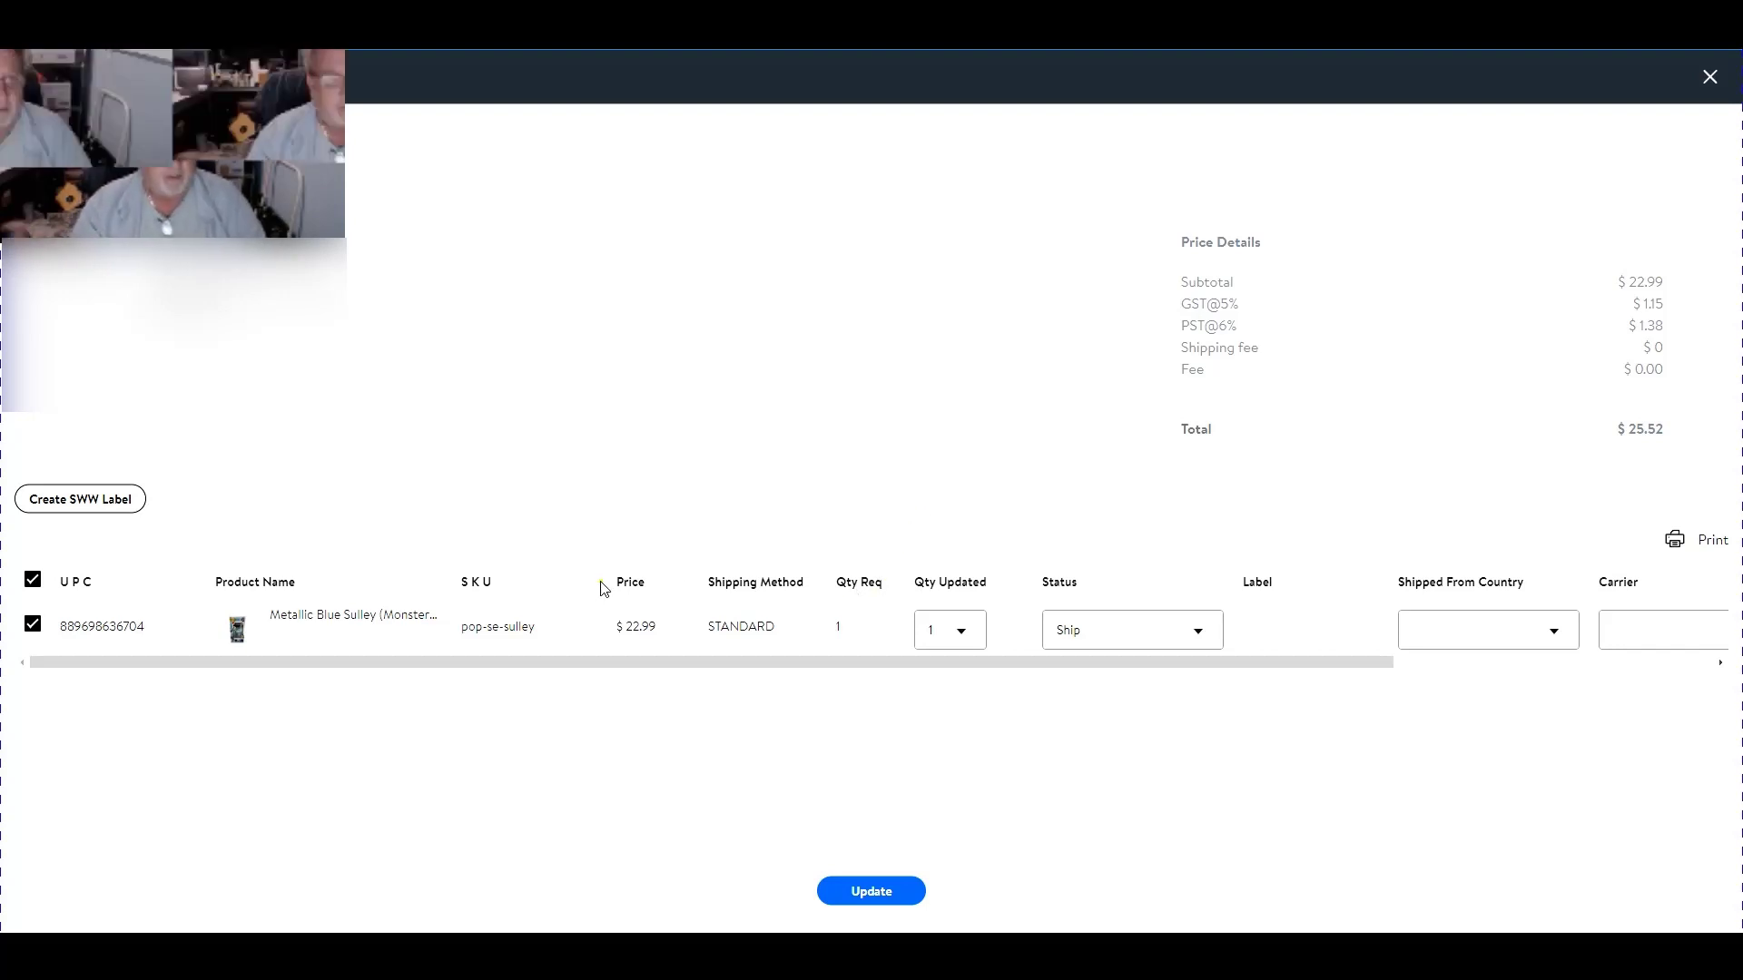
- Highlight the Metallic Blue Sulley Funko Pop product name in the order details
{"action": "left_click_drag", "start_coordinate": [270, 619], "coordinate": [413, 615]}
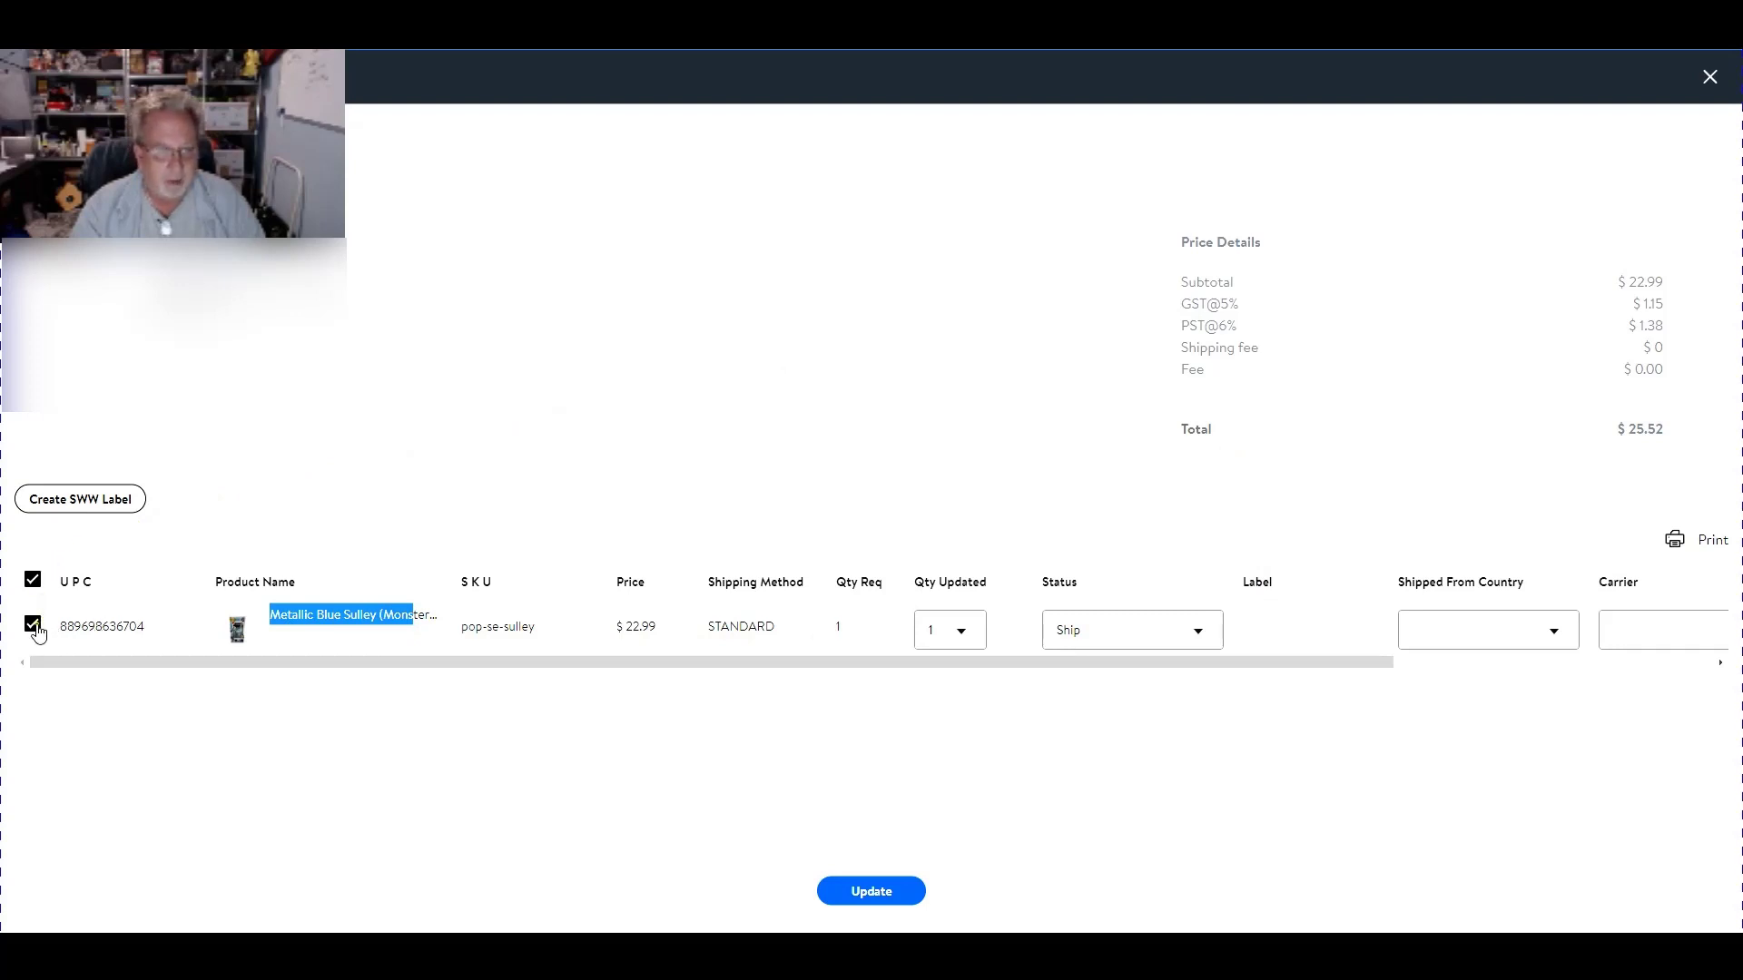
- Start an SWW label for the item and set the label quantity to 1
{"action": "left_click", "coordinate": [100, 501]}
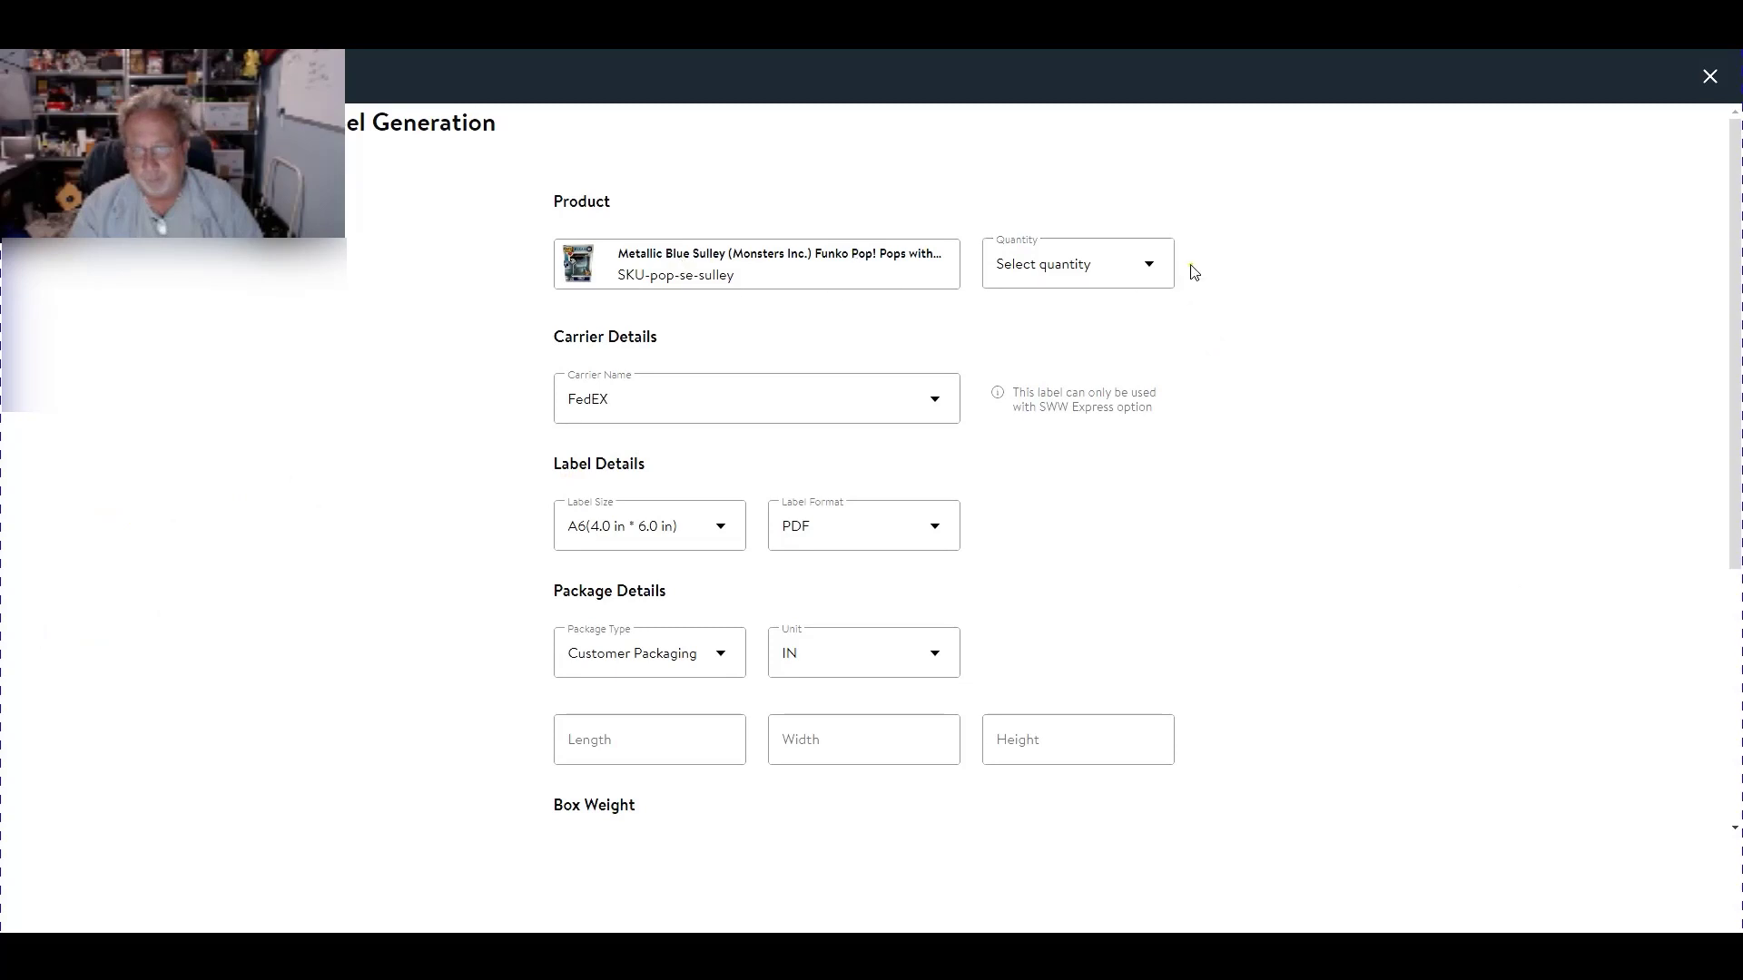
{"action": "left_click", "coordinate": [1135, 265]}
{"action": "left_click", "coordinate": [1015, 324]}
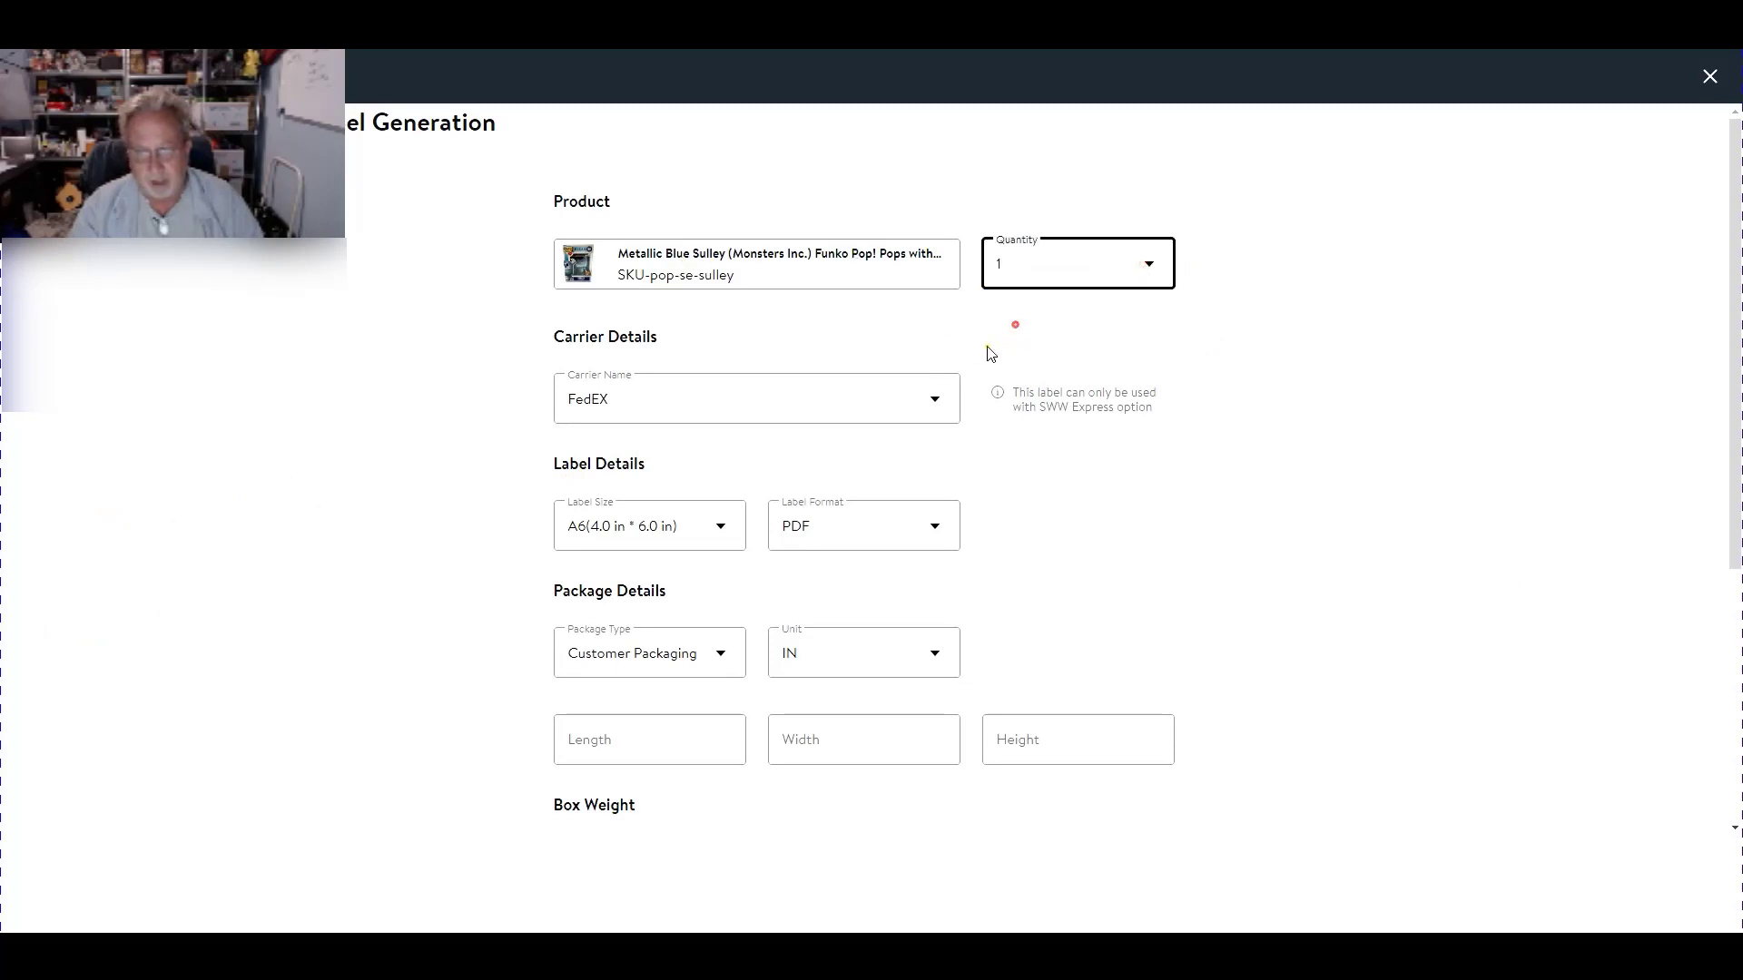
- Enter package dimensions of 8 × 6 × 4 inches
{"action": "scroll", "coordinate": [644, 449], "scroll_direction": "down", "scroll_amount": 3}
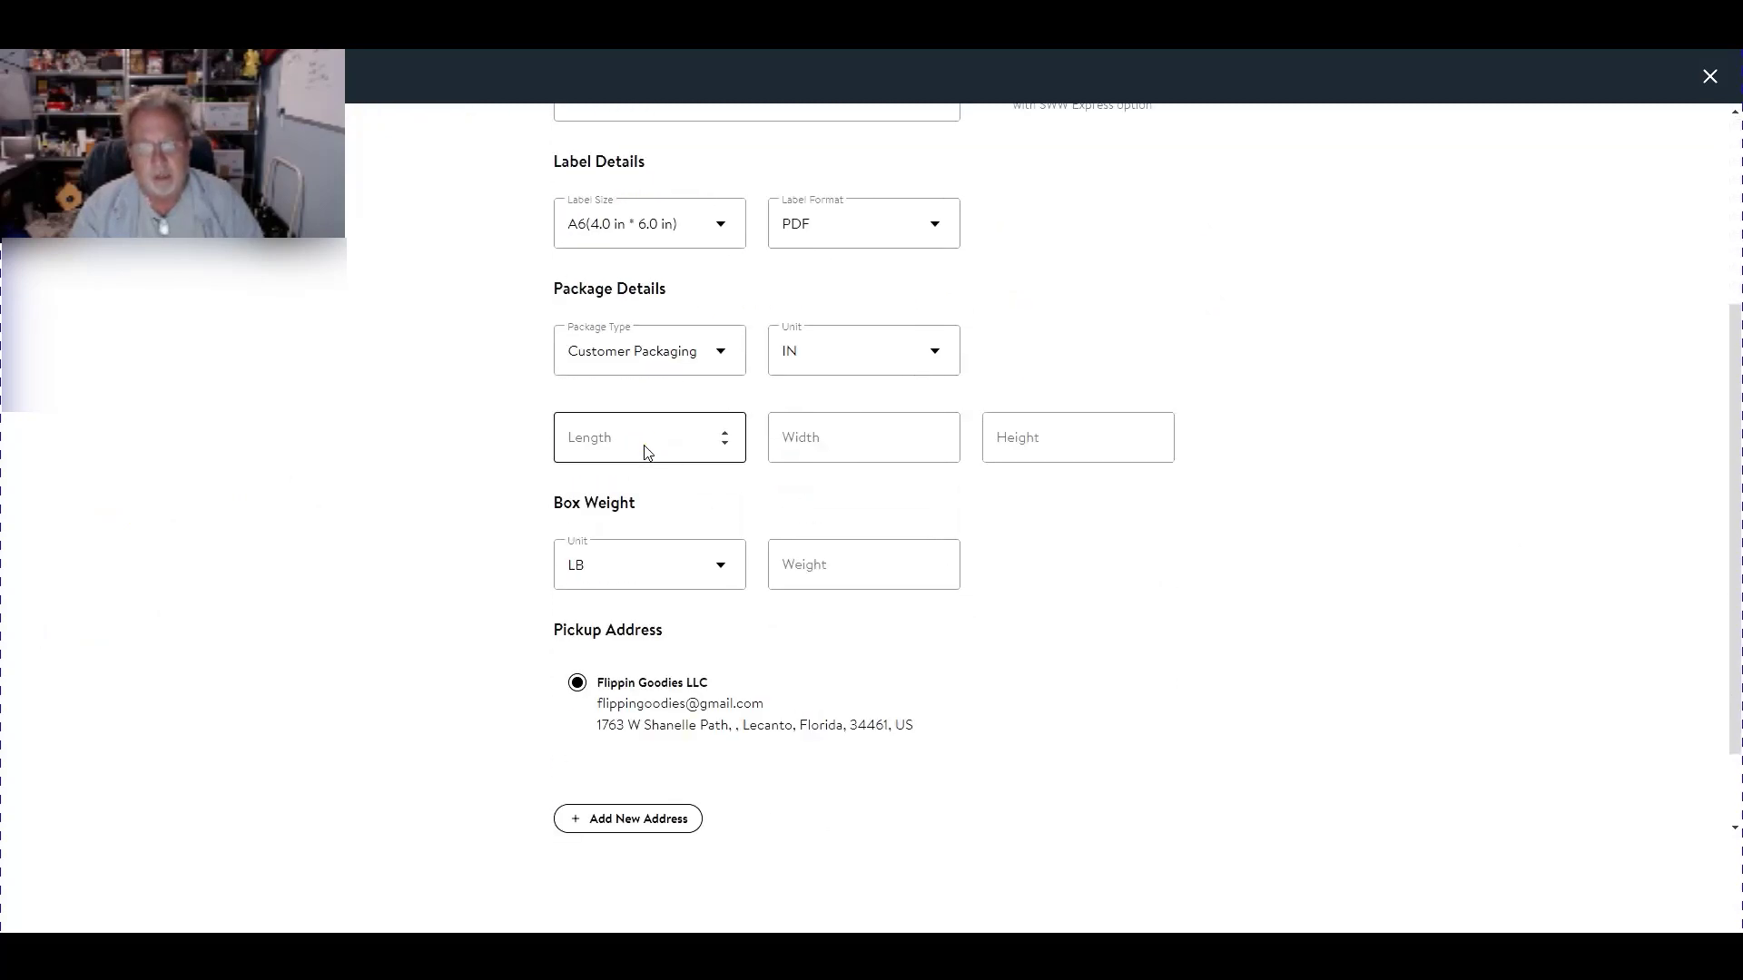
{"action": "left_click", "coordinate": [667, 434]}
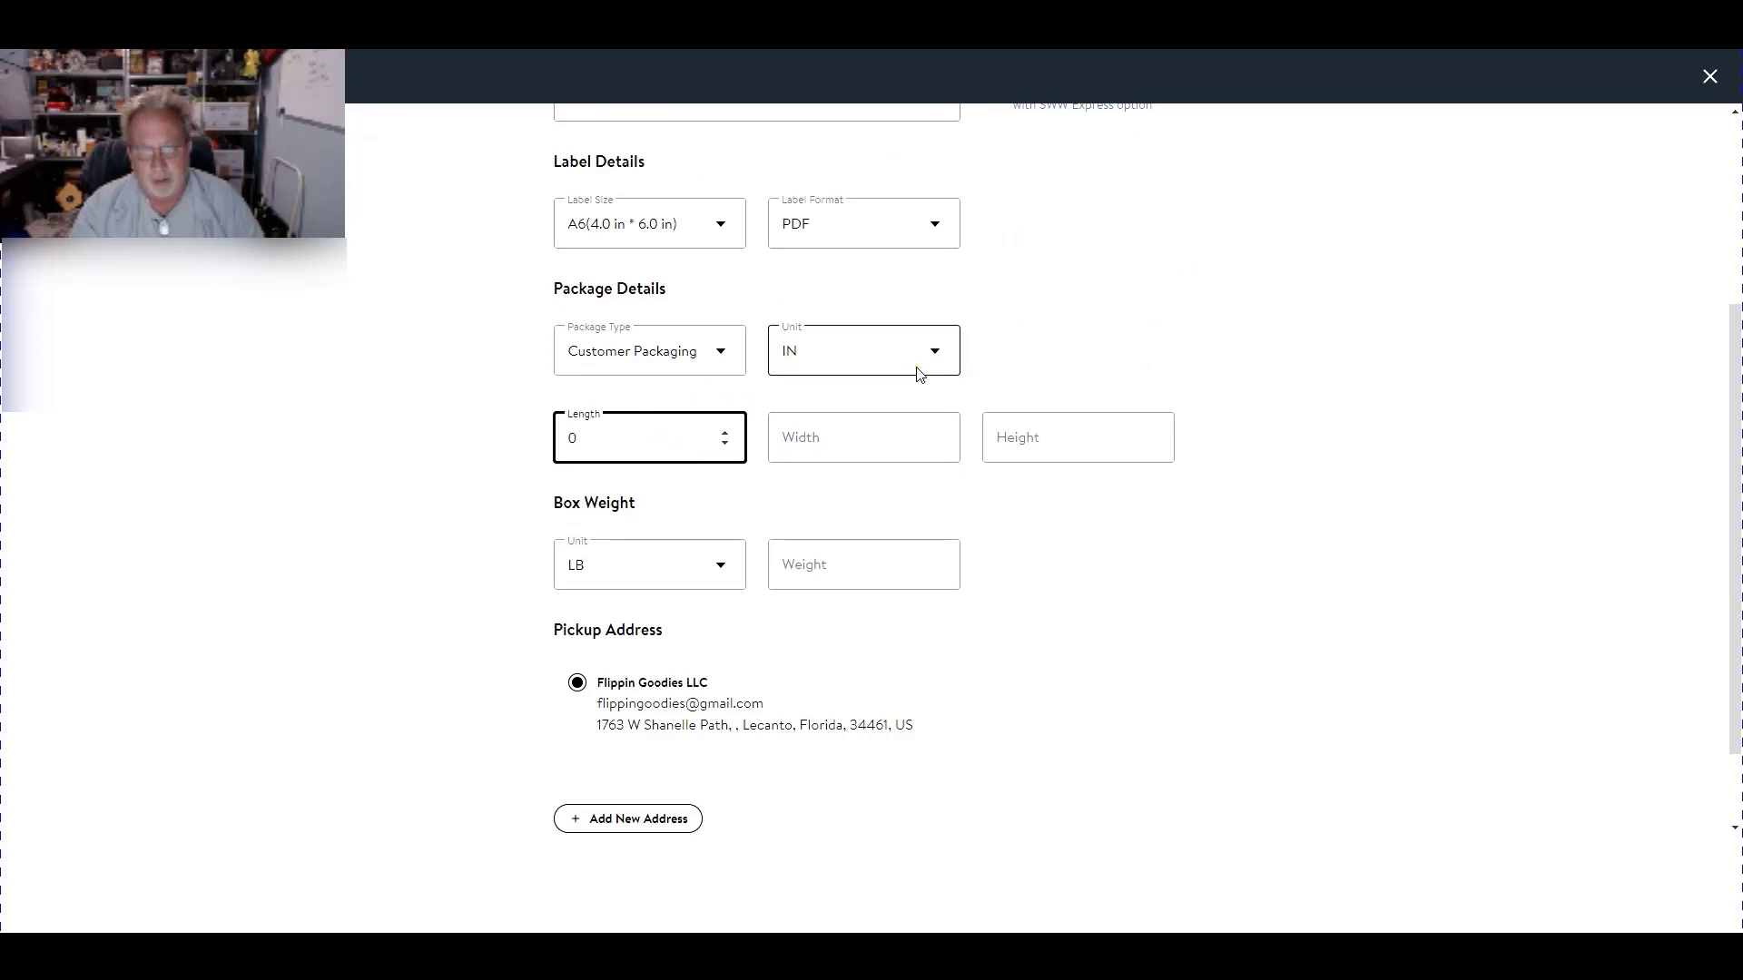
{"action": "key", "text": "BackSpace"}
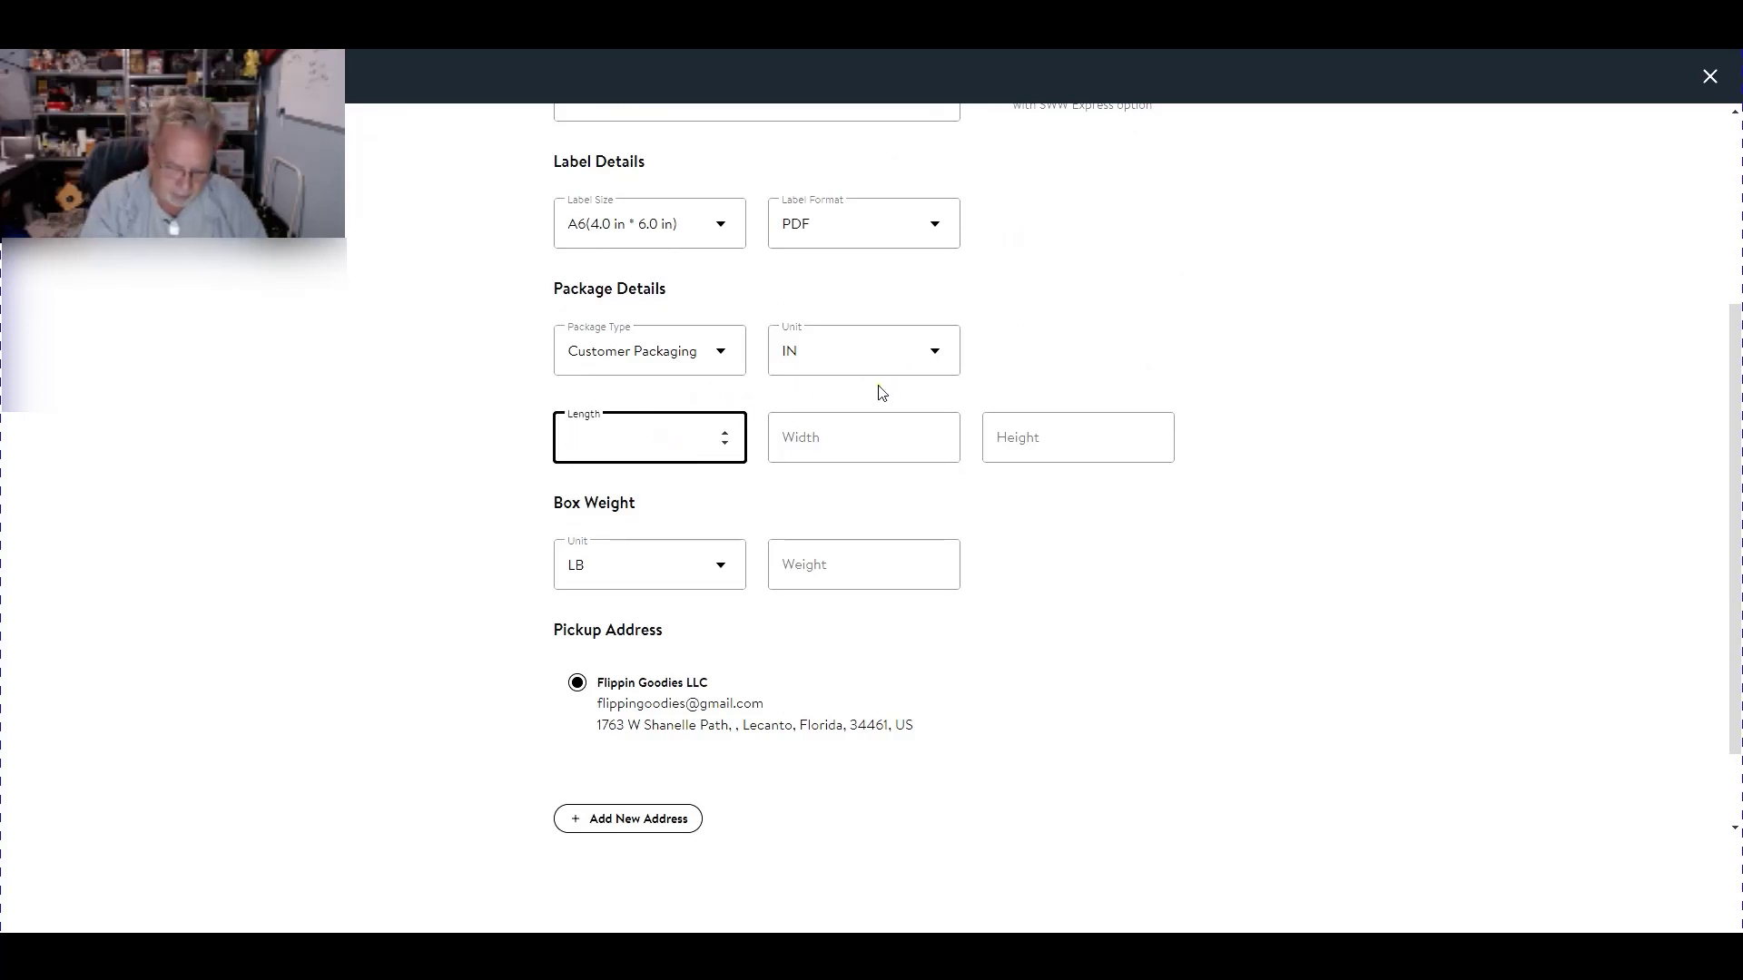
{"action": "type", "text": "8"}
{"action": "key", "text": "Tab"}
{"action": "type", "text": "6"}
{"action": "key", "text": "Tab"}
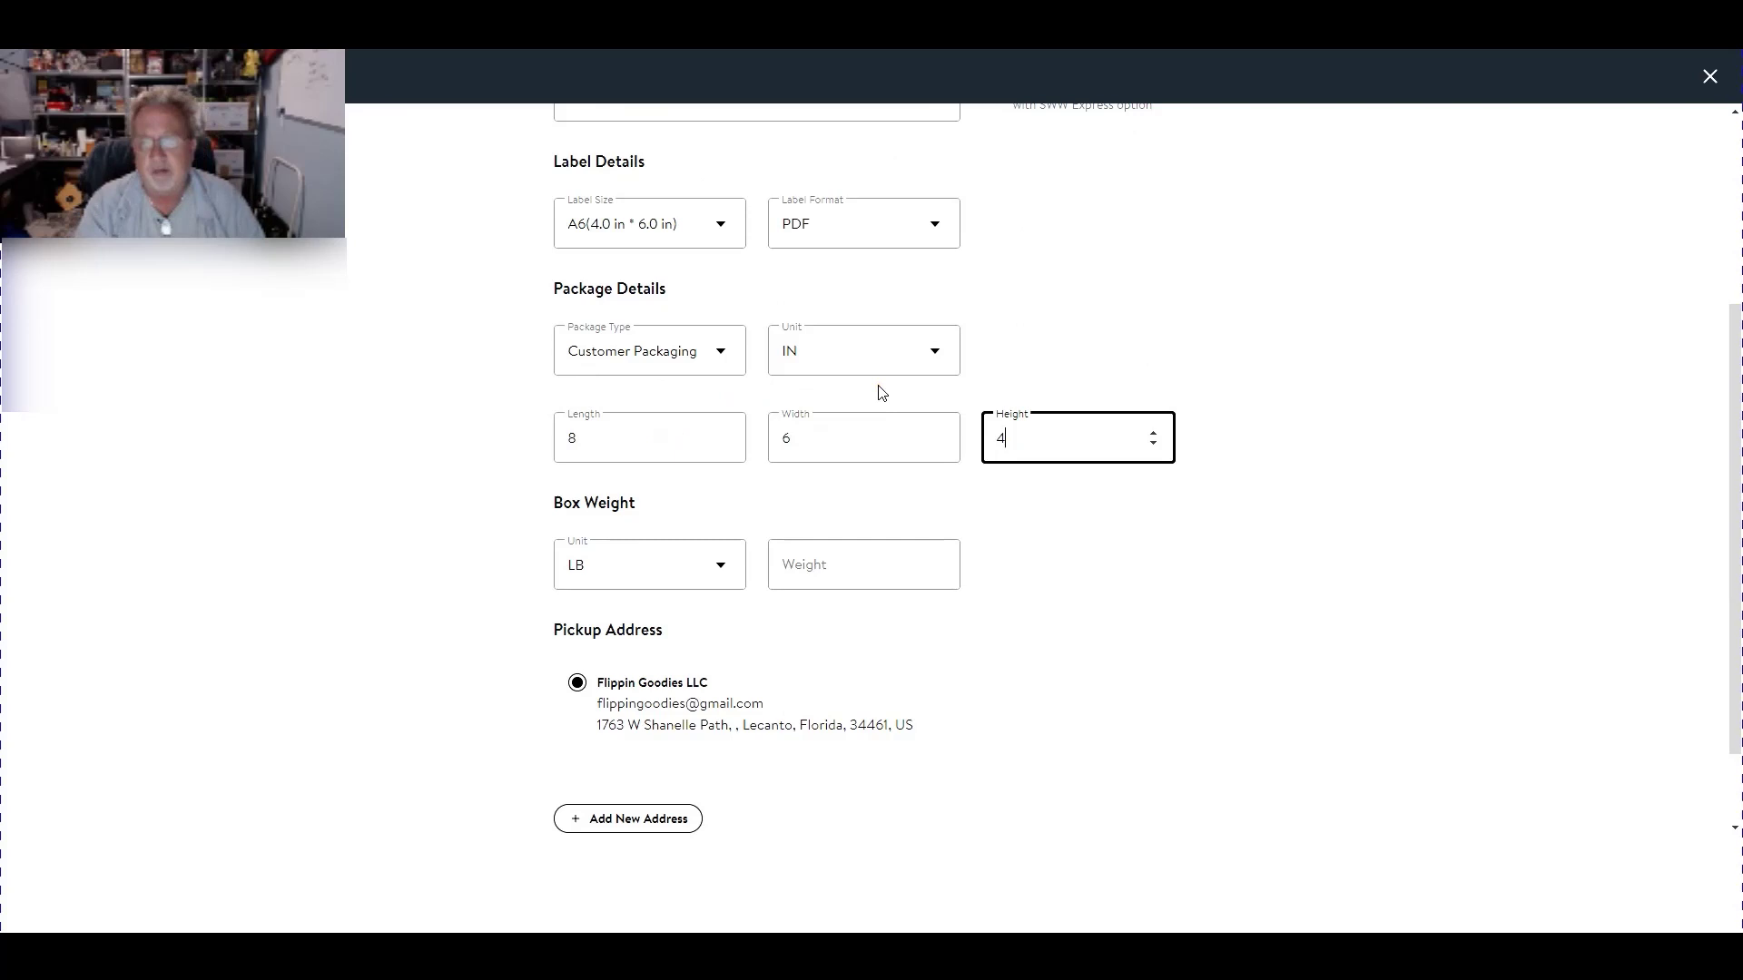
{"action": "type", "text": "4"}
- Set the package weight to 14 OZ
{"action": "left_click", "coordinate": [814, 567]}
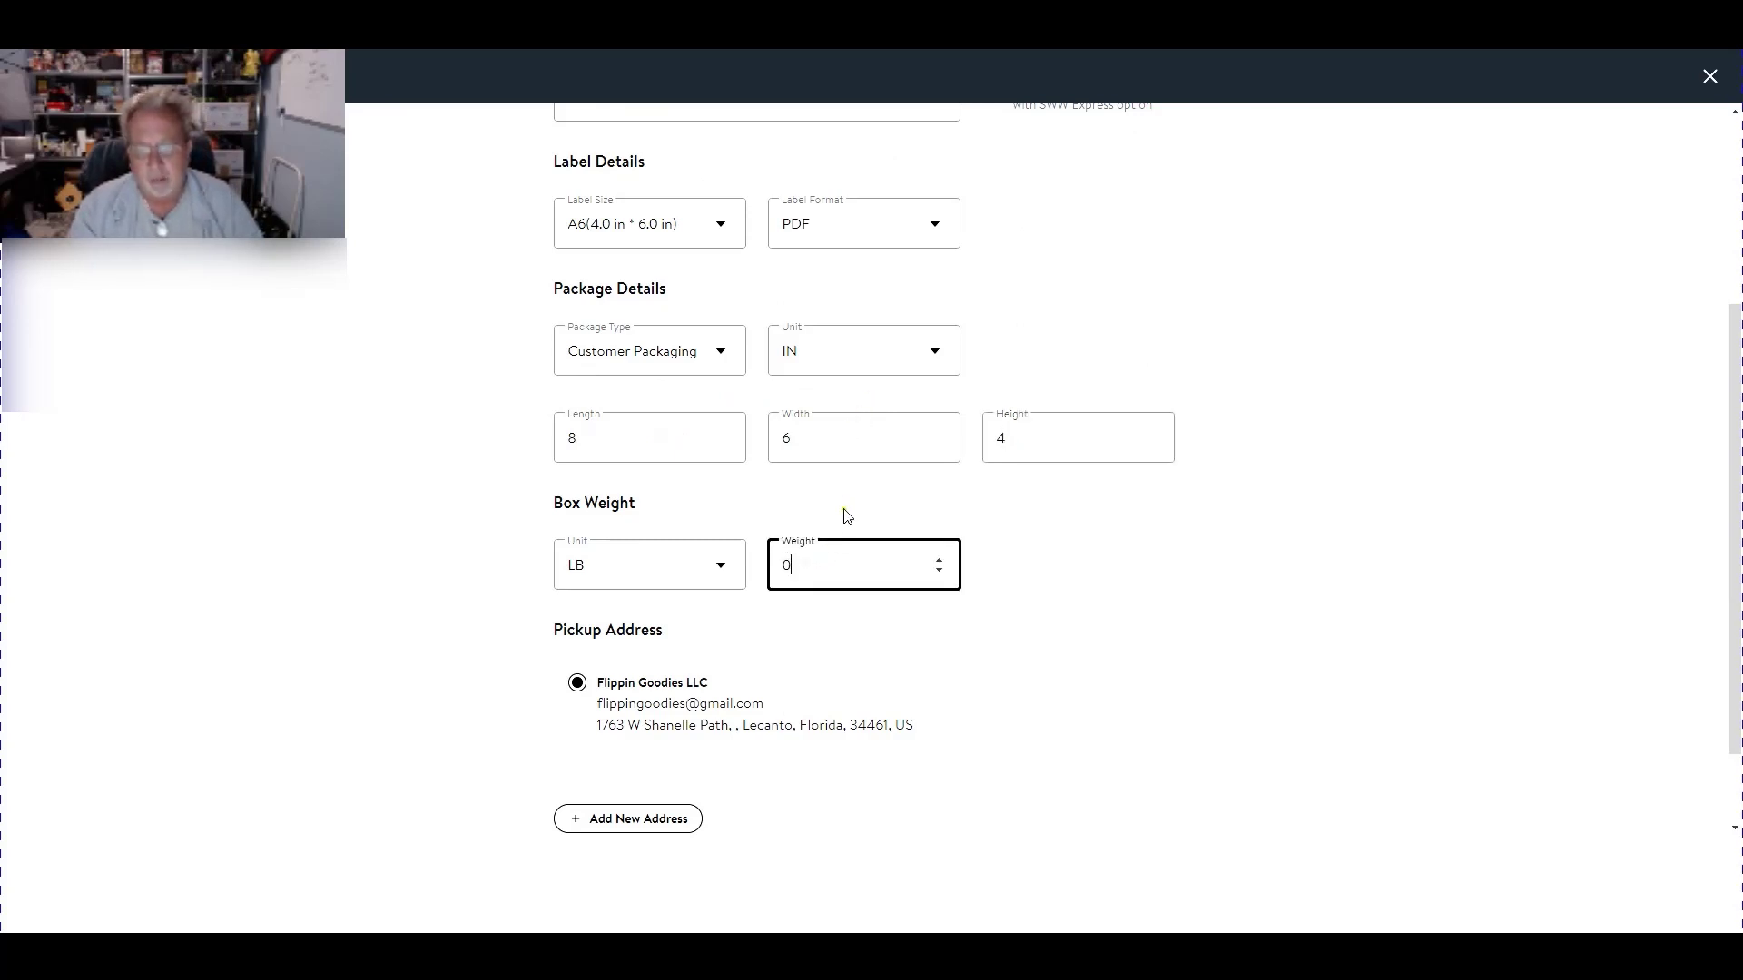
{"action": "left_click", "coordinate": [699, 565]}
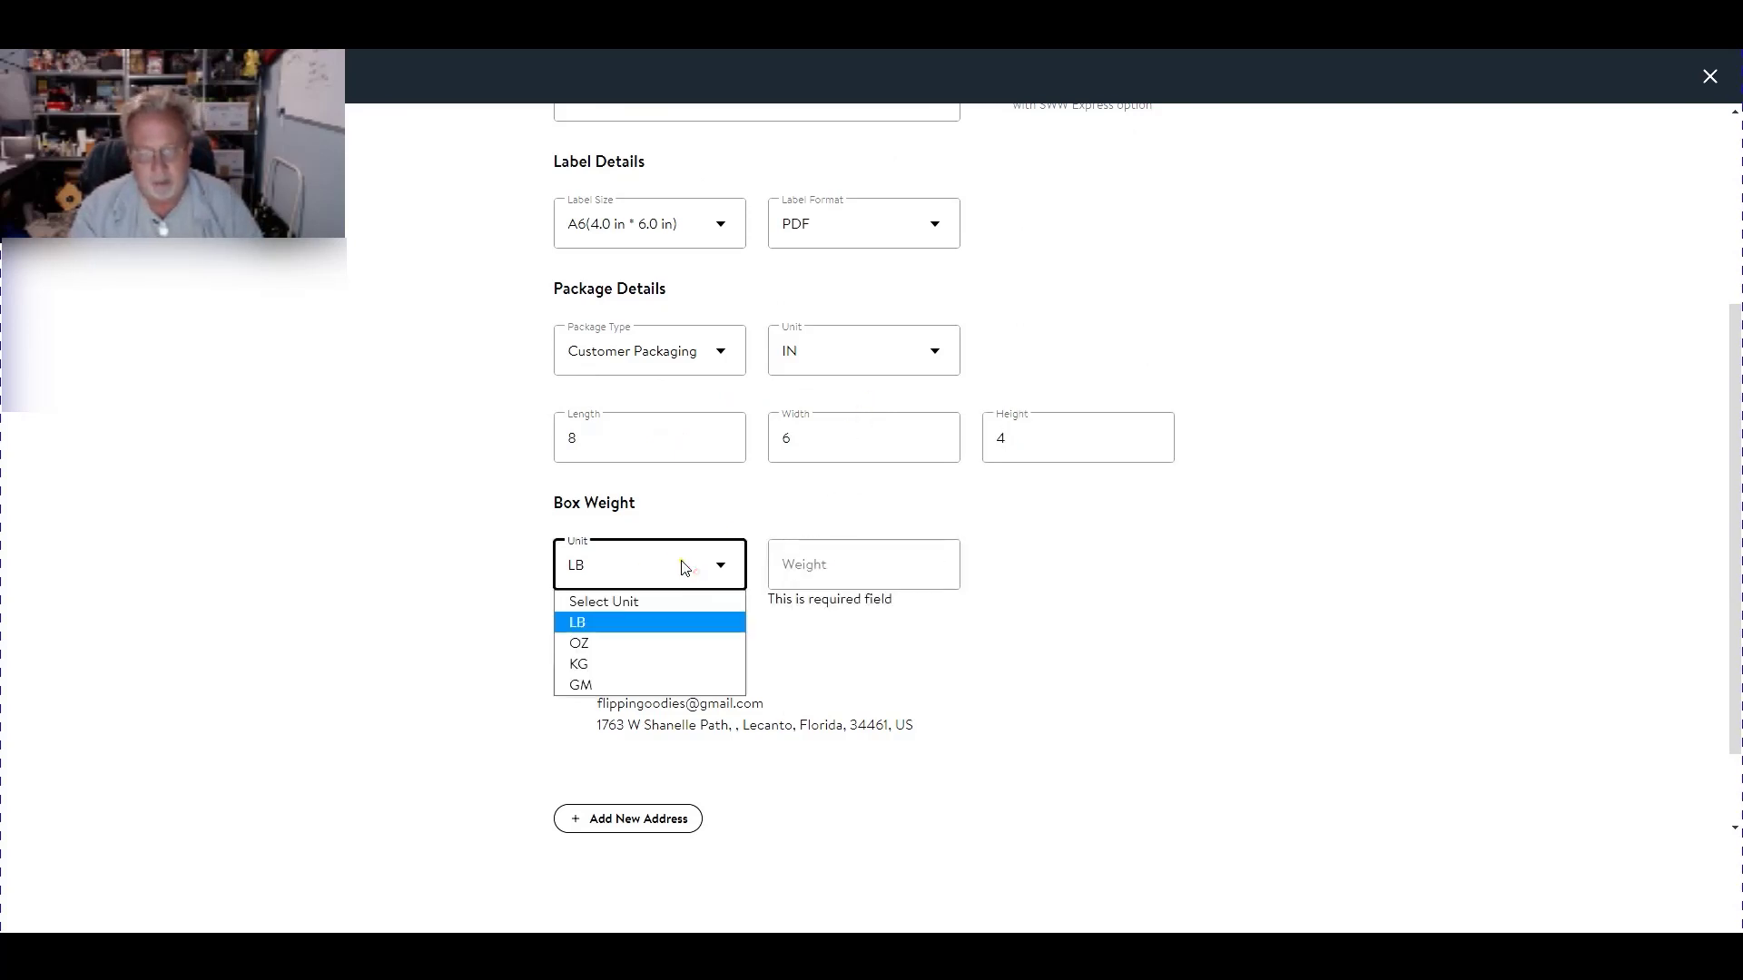
{"action": "left_click", "coordinate": [633, 643]}
{"action": "left_click", "coordinate": [824, 567]}
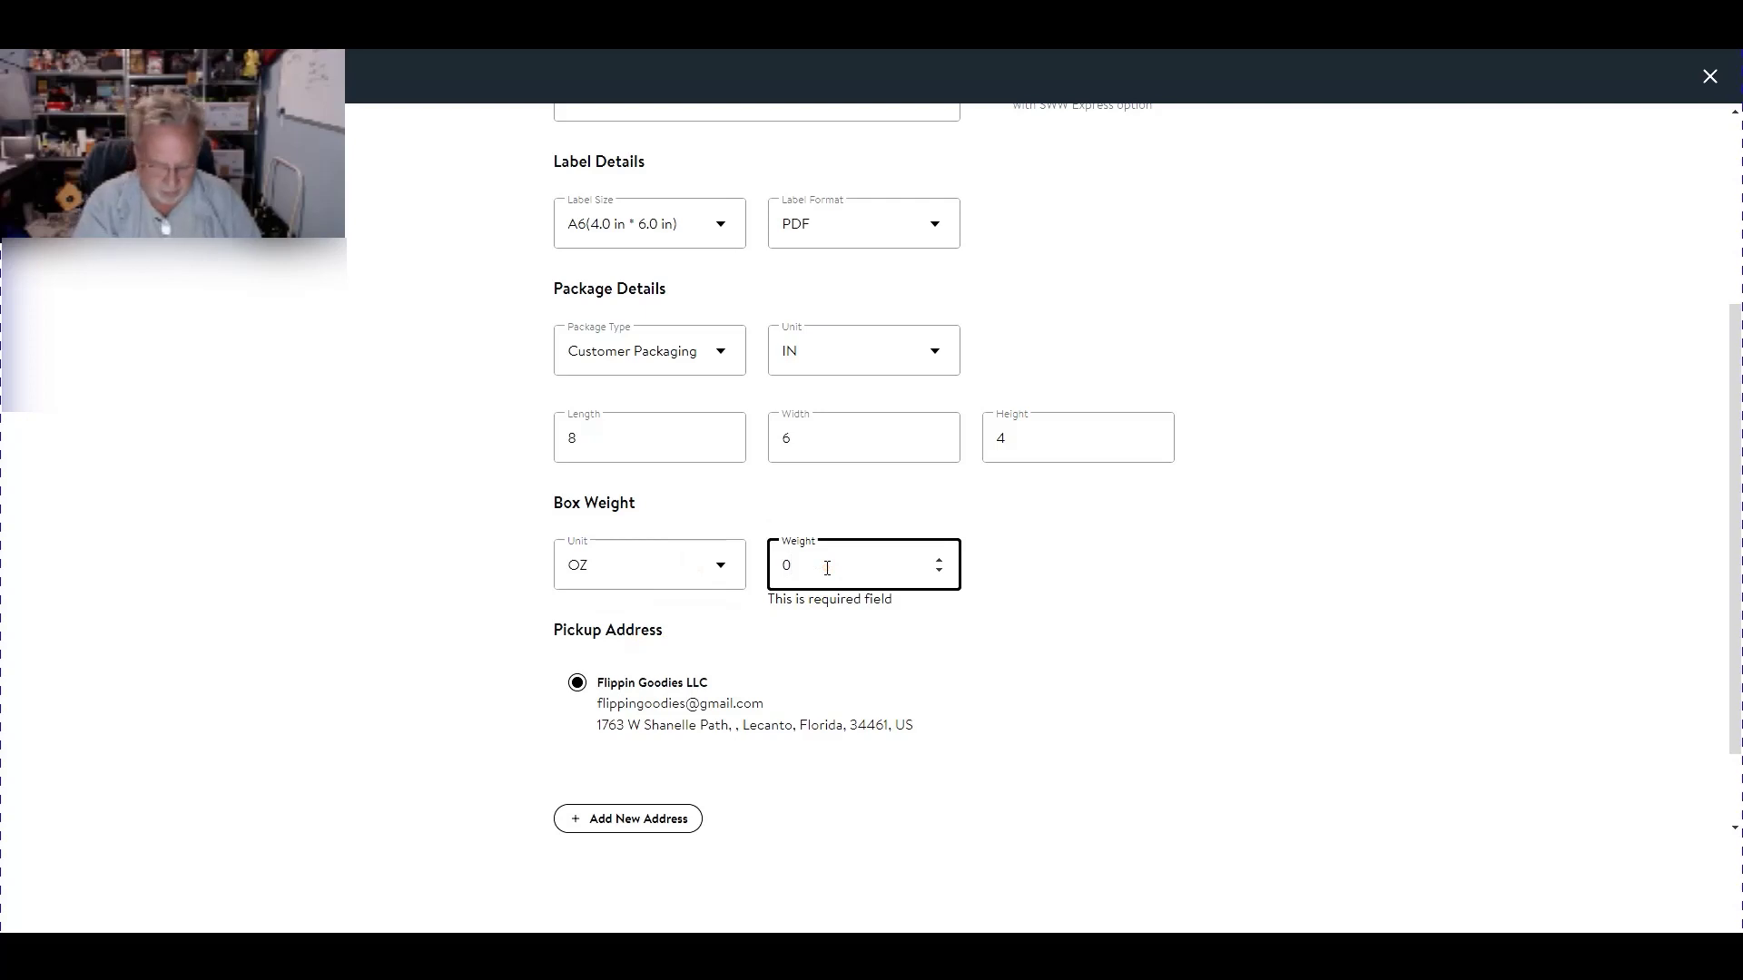
{"action": "key", "text": "BackSpace"}
{"action": "type", "text": "14"}
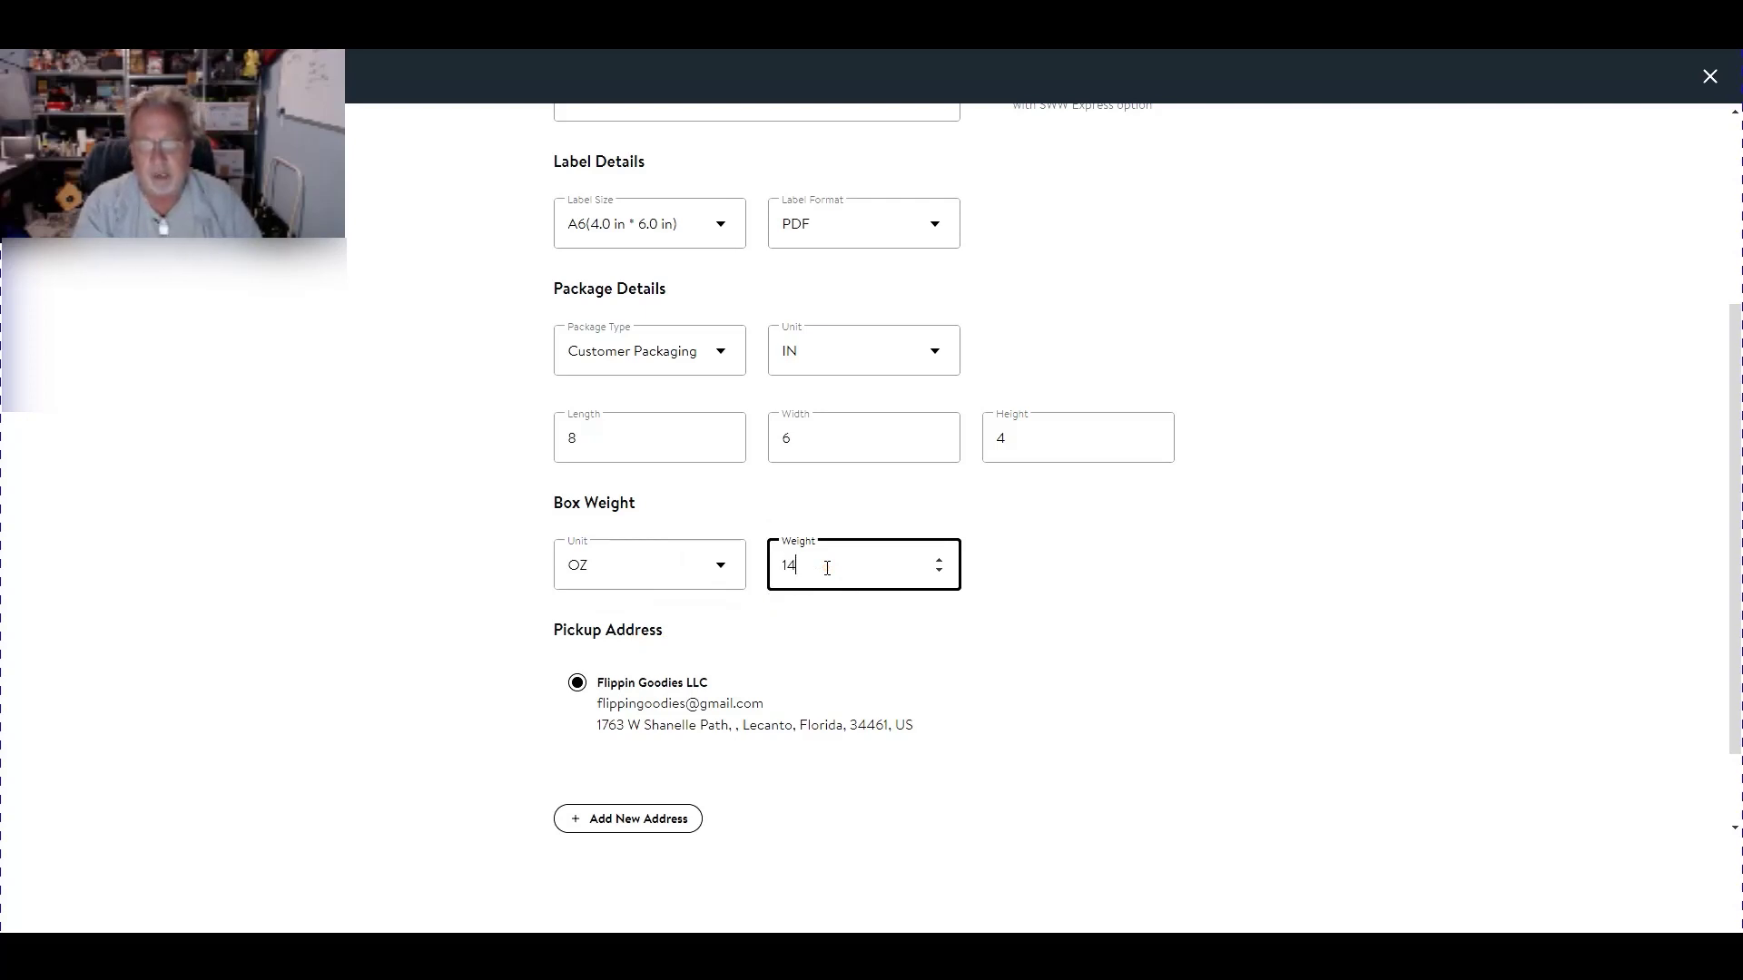
{"action": "scroll", "coordinate": [939, 748], "scroll_direction": "down", "scroll_amount": 1}
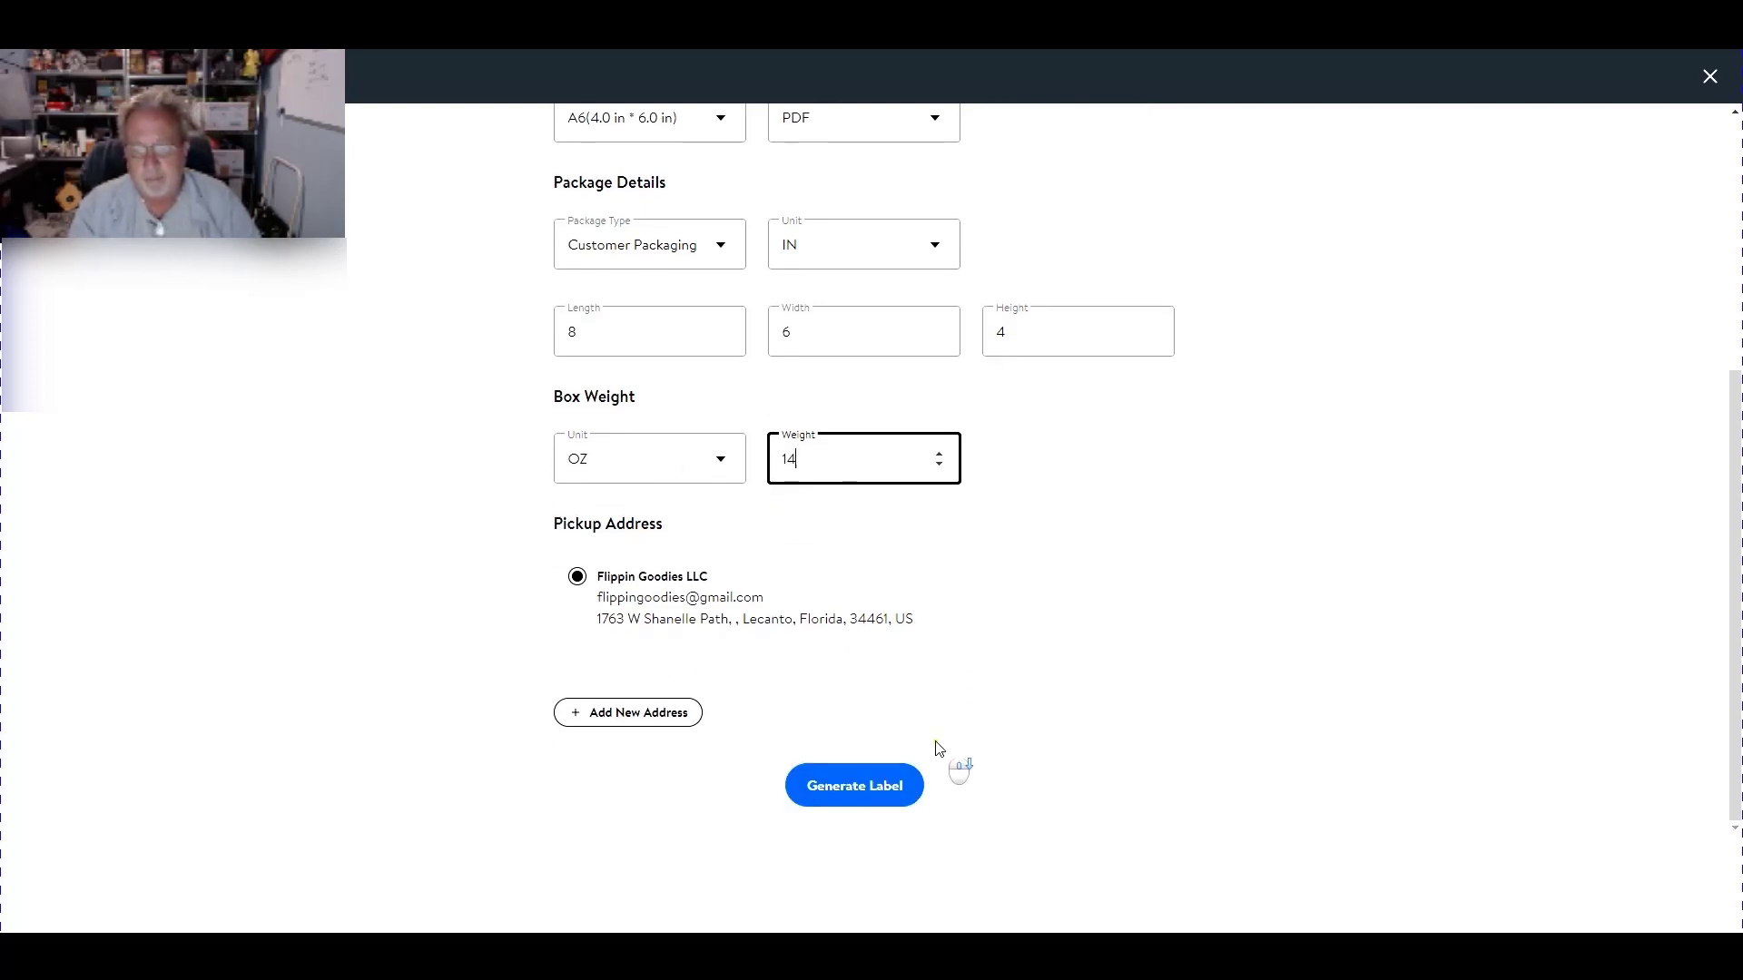
- Generate the FedEx shipping label, then close the Label Generation form
{"action": "left_click", "coordinate": [857, 784]}
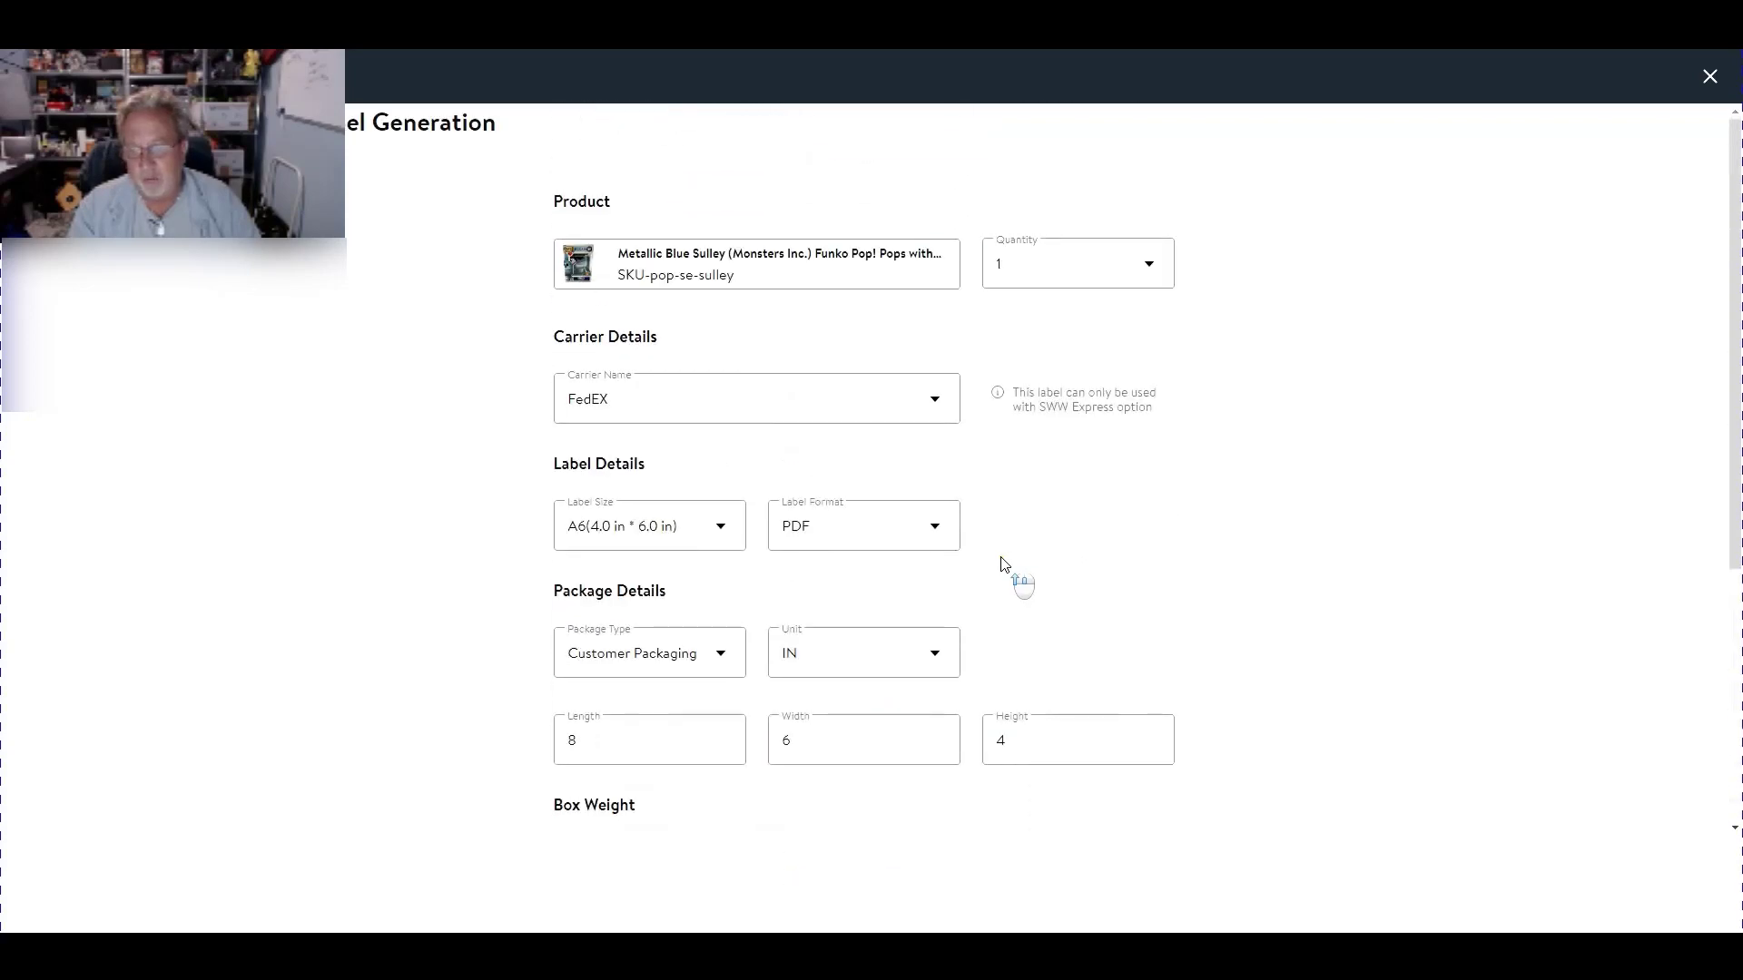
{"action": "scroll", "coordinate": [999, 563], "scroll_direction": "down", "scroll_amount": 5}
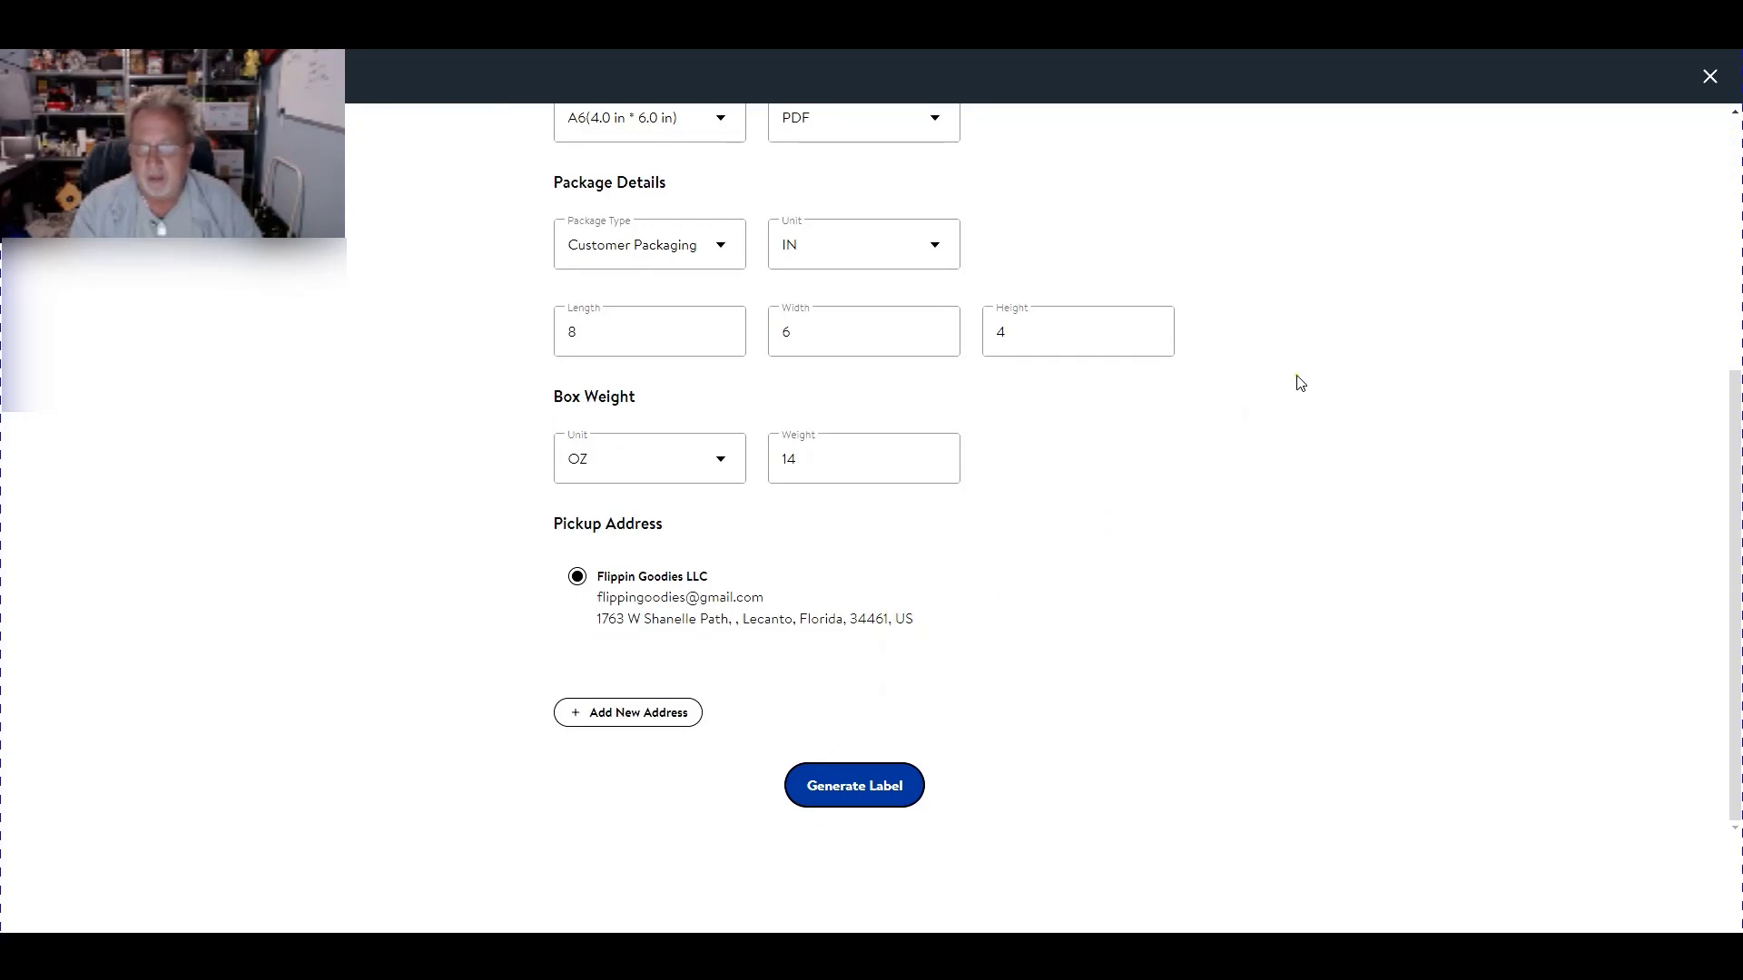
{"action": "left_click", "coordinate": [1706, 80]}
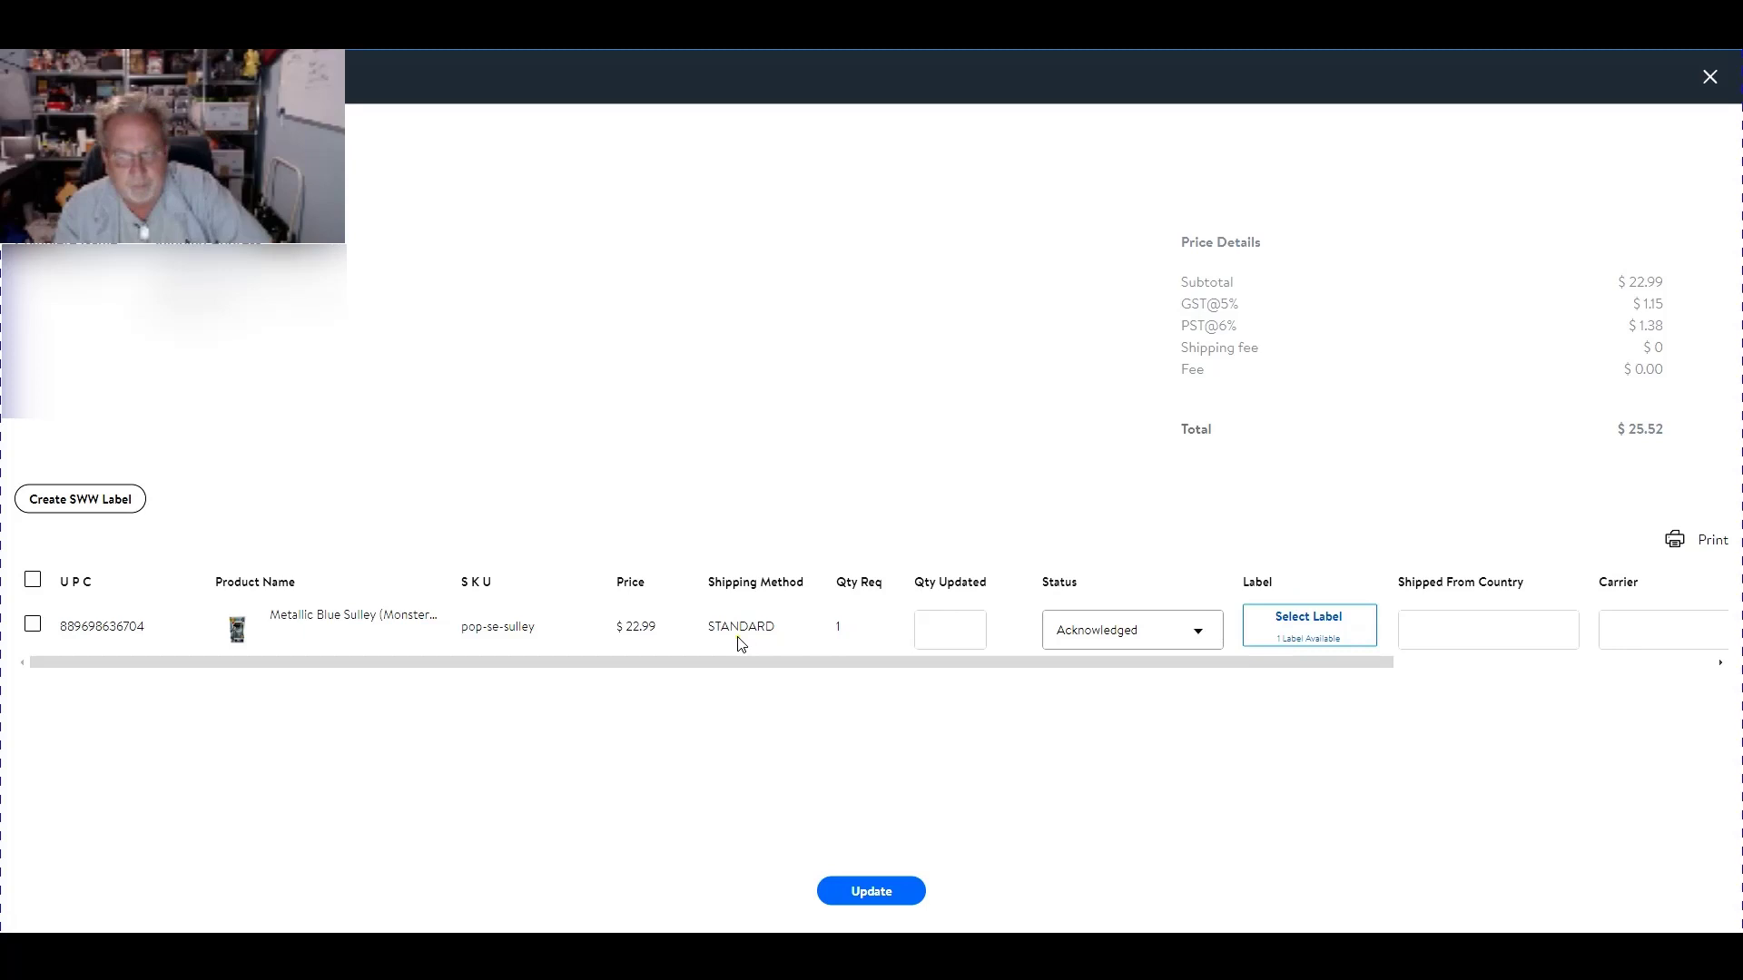
- Select the Sulley item and confirm the generated FedEx label for shipment
{"action": "left_click", "coordinate": [1308, 635]}
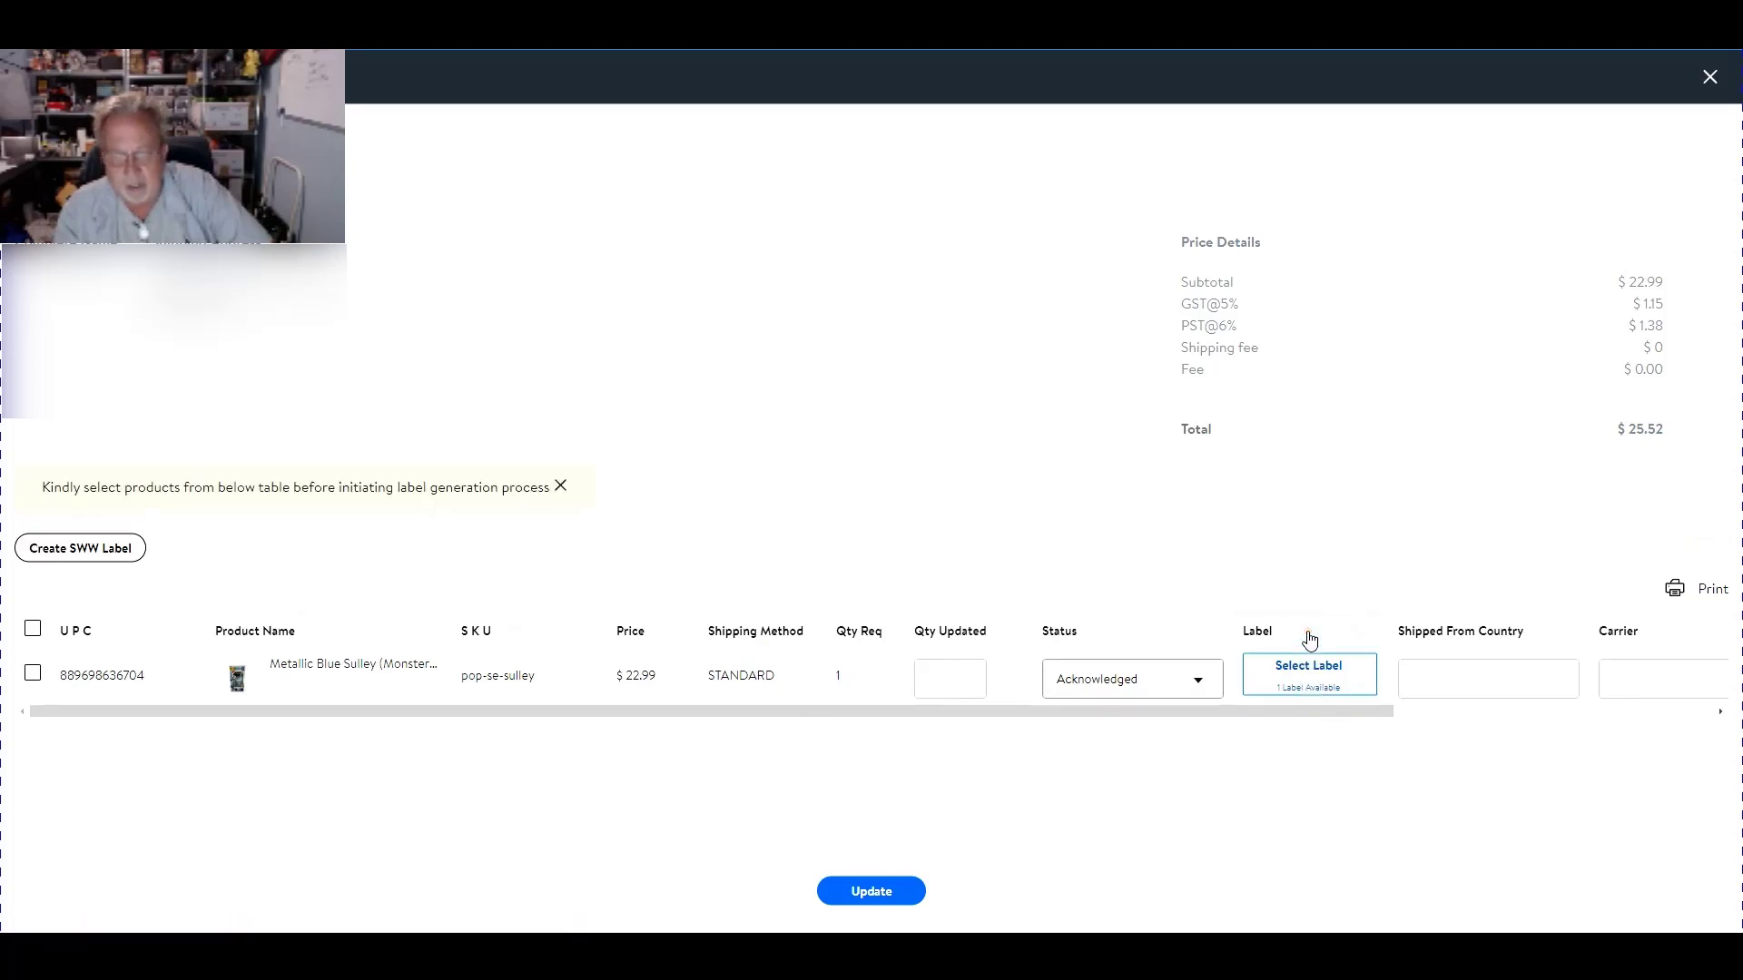
{"action": "left_click", "coordinate": [33, 673]}
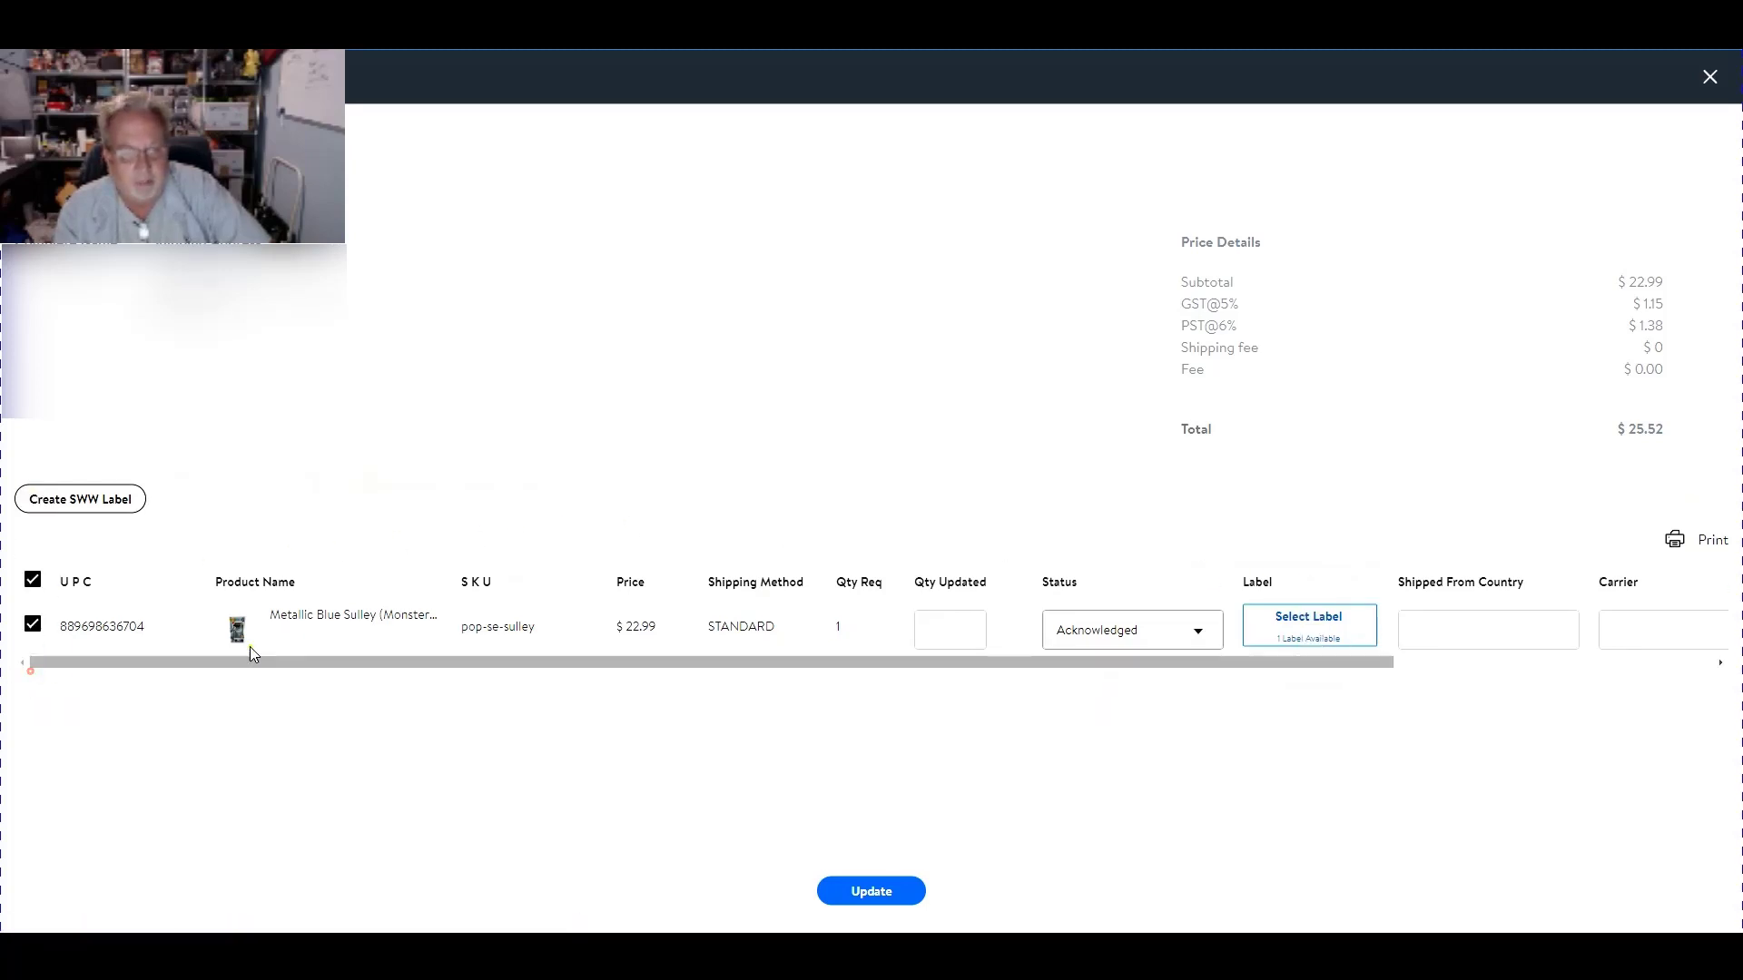
{"action": "left_click", "coordinate": [1311, 640]}
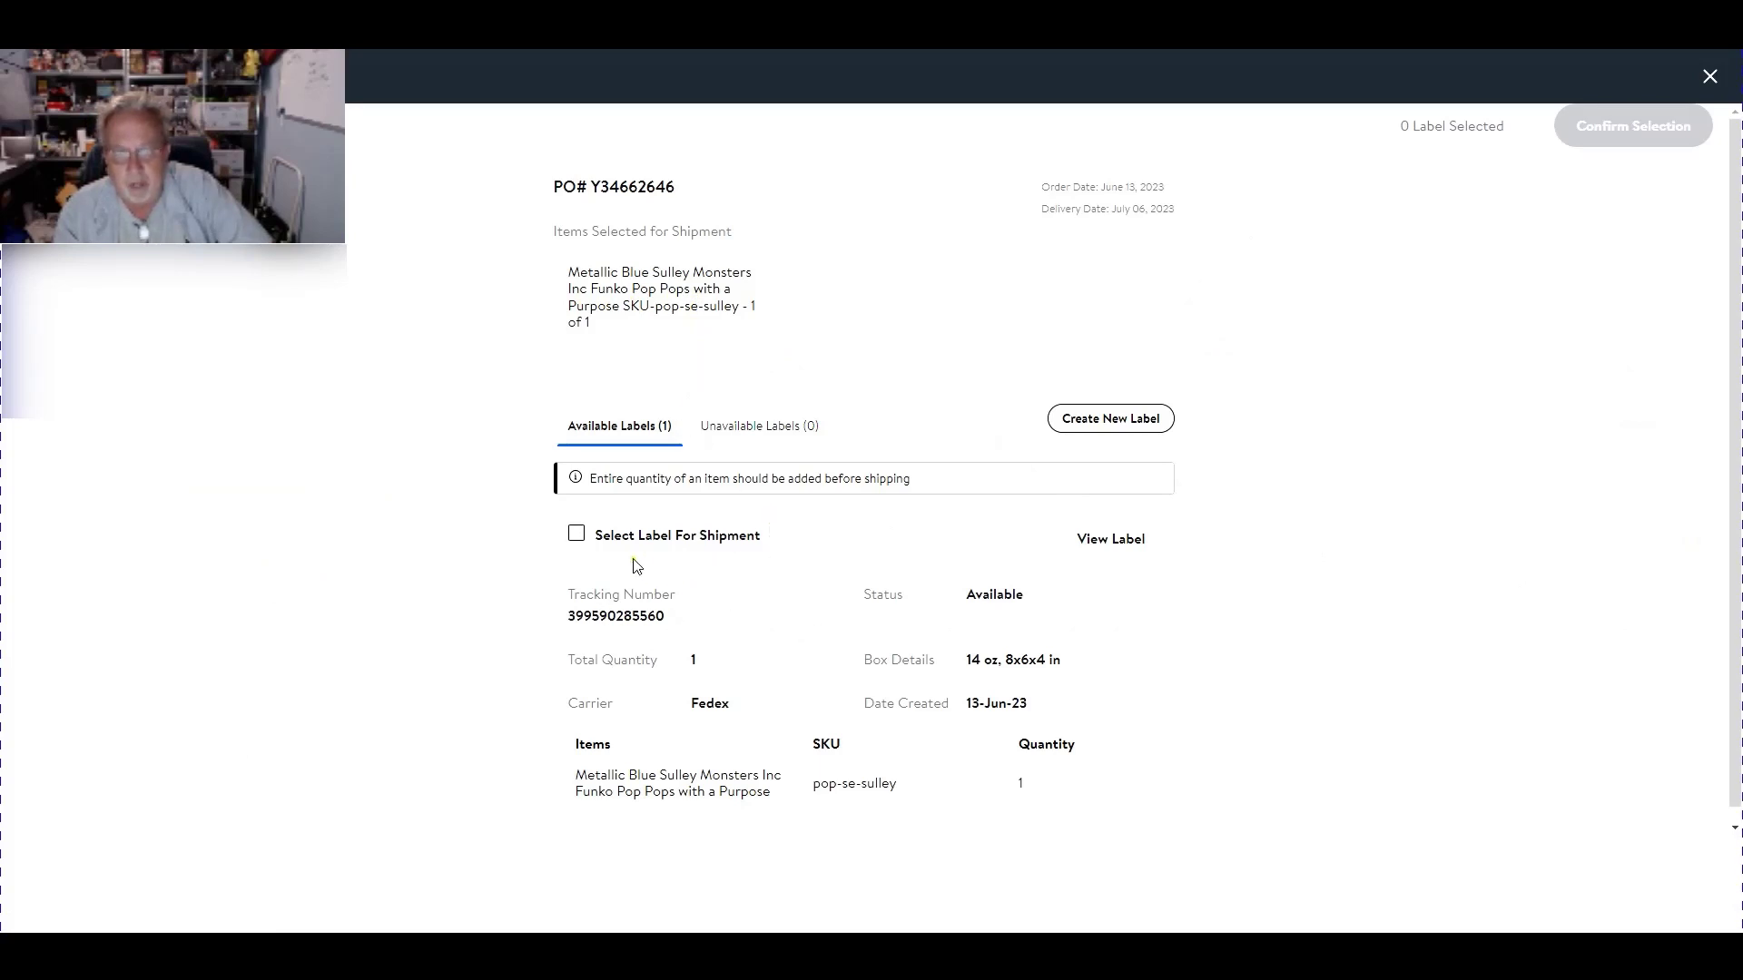
{"action": "left_click", "coordinate": [577, 534]}
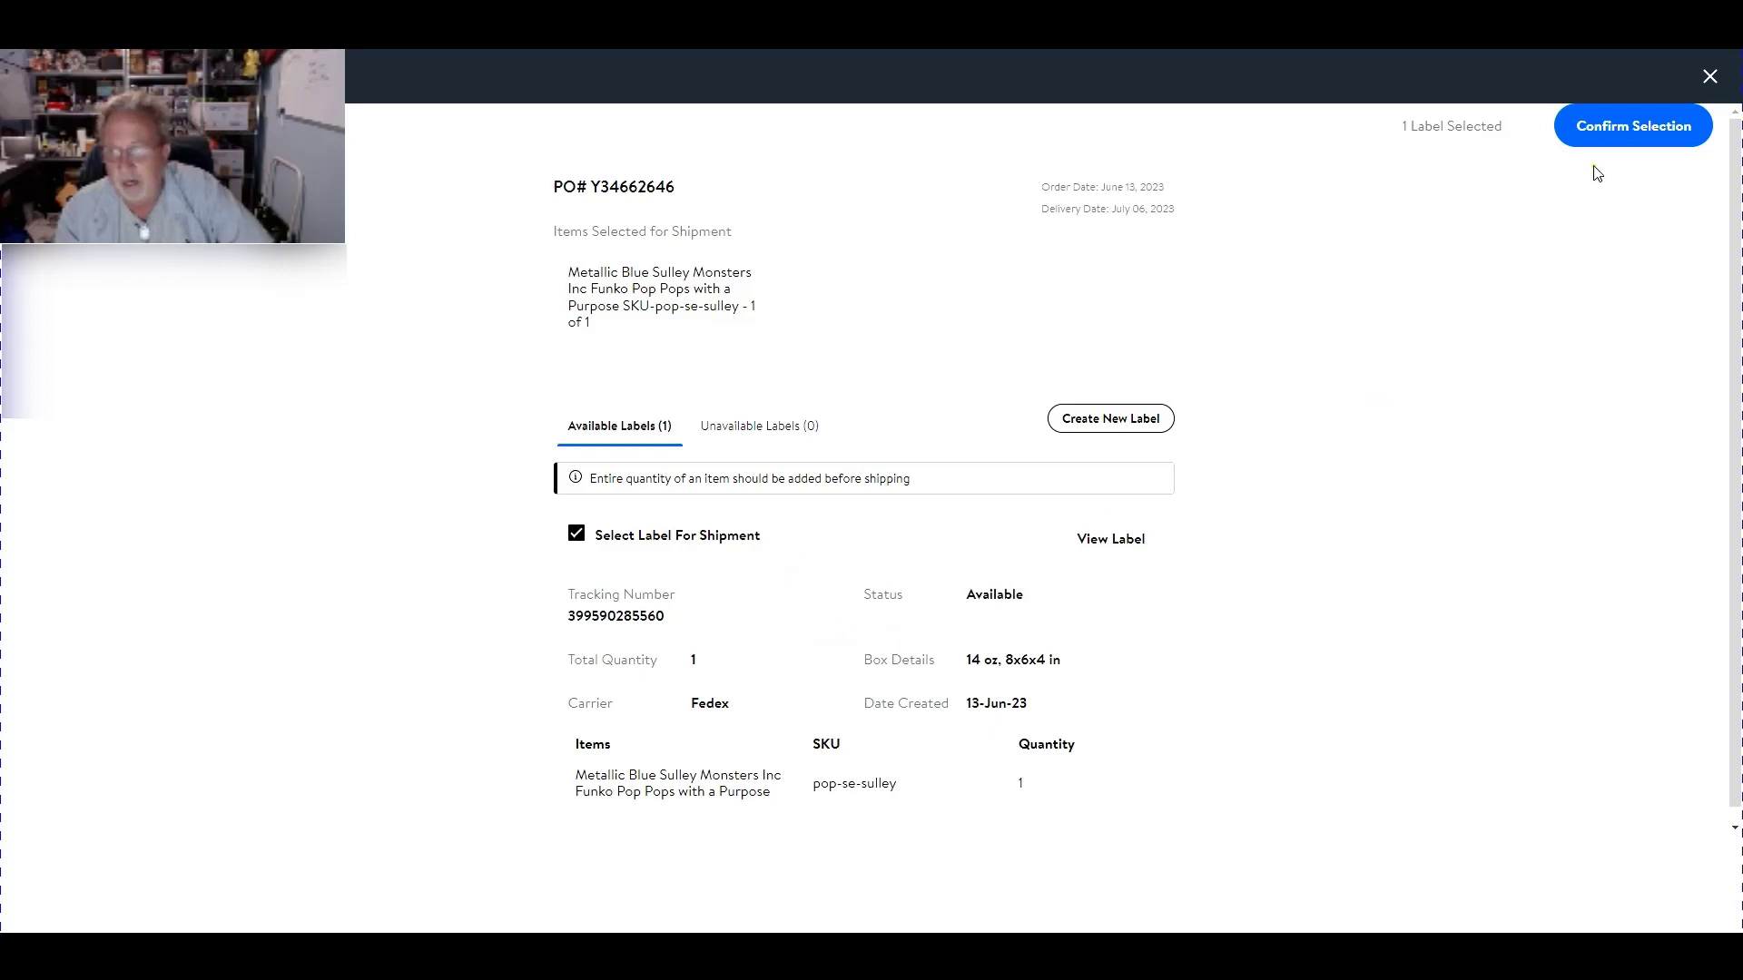
{"action": "left_click", "coordinate": [1625, 127]}
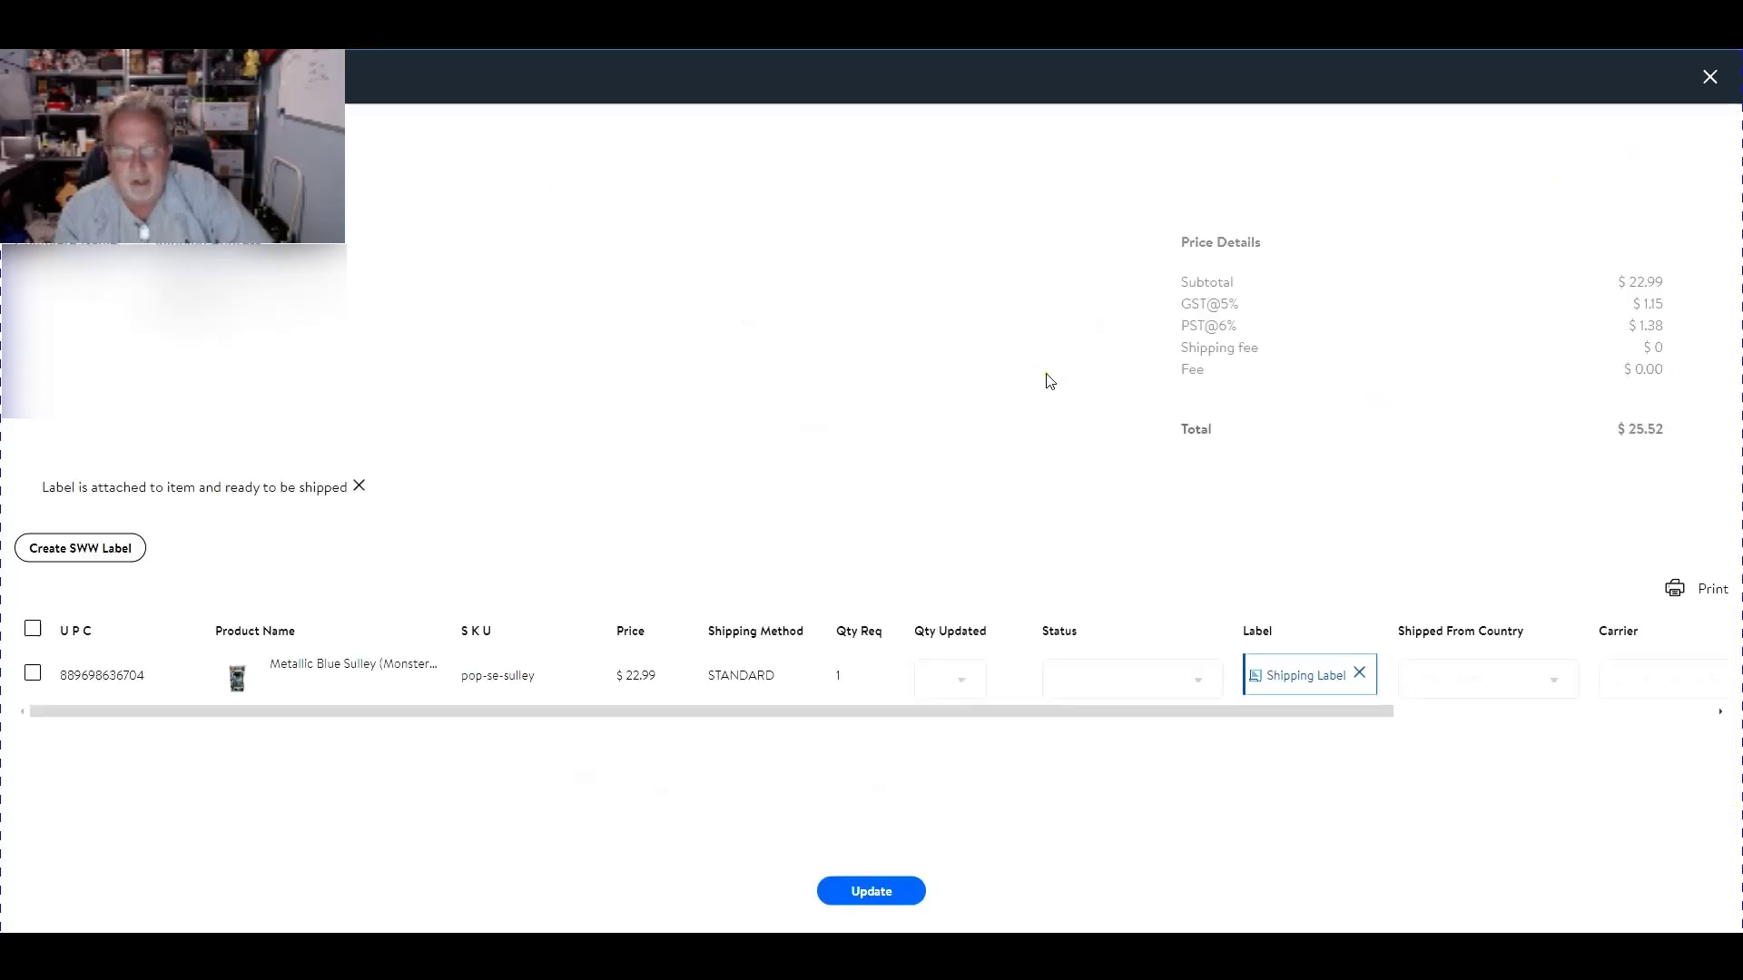
{"action": "left_click", "coordinate": [1297, 682]}
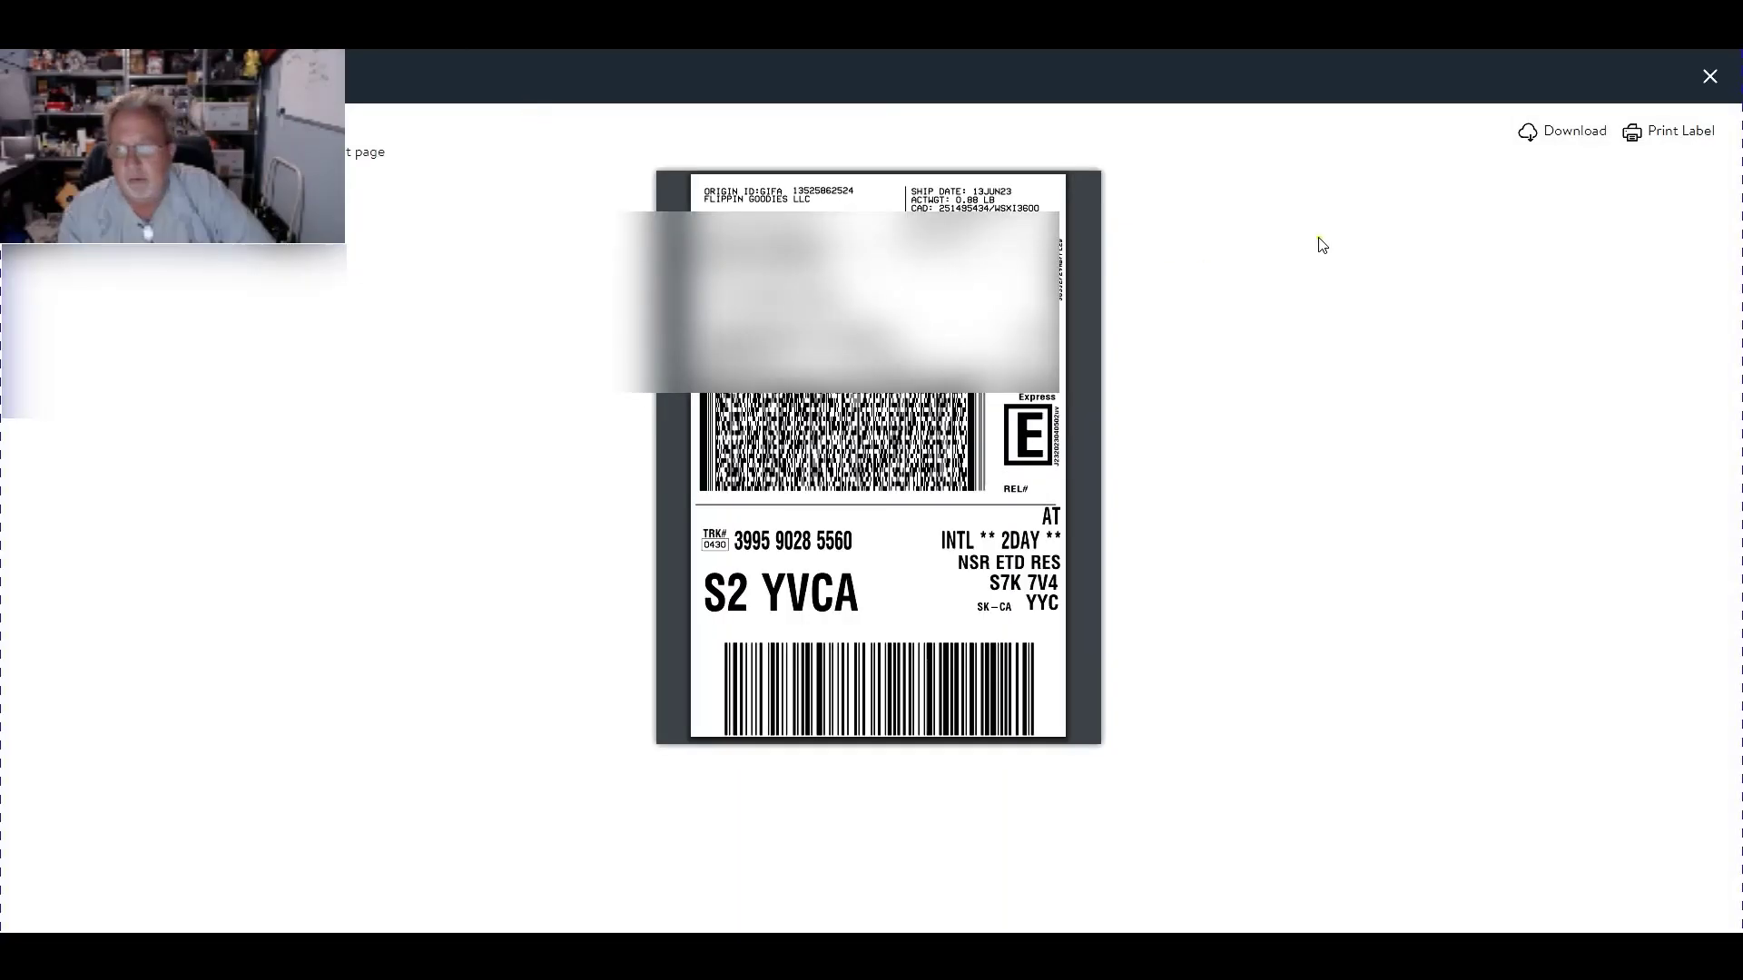
{"action": "left_click", "coordinate": [1710, 77]}
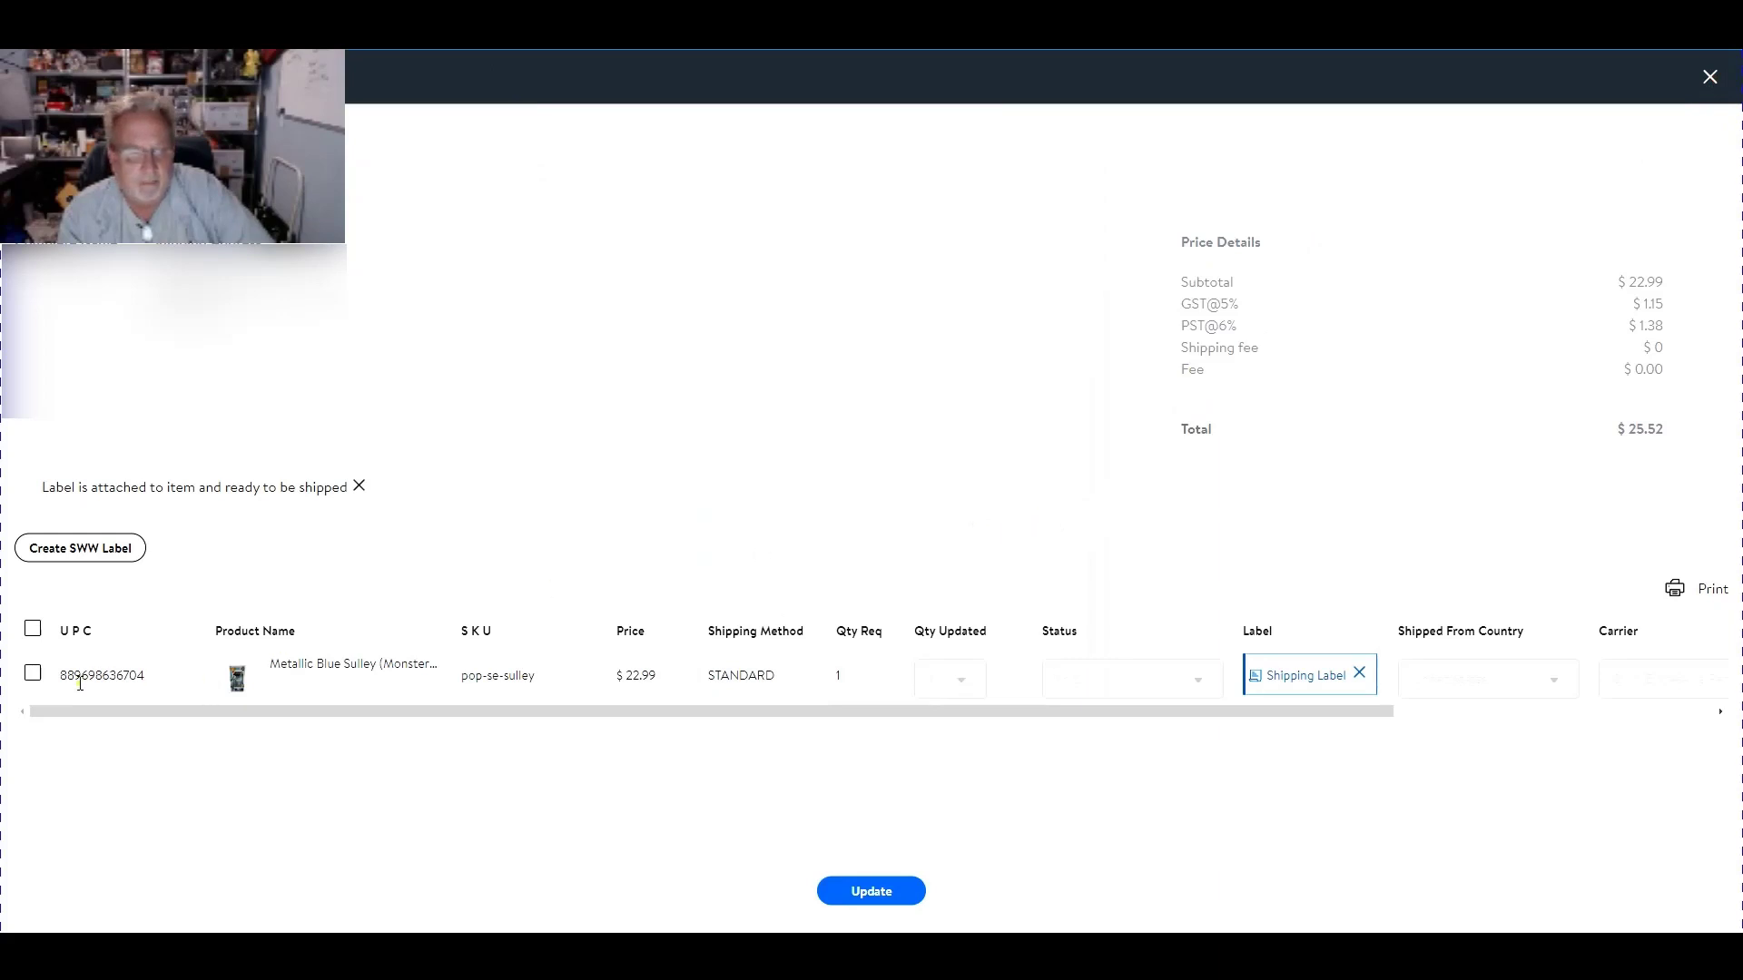
- Update the order, then check the SWW Express via Fedex carrier and tracking number columns
{"action": "left_click", "coordinate": [866, 889]}
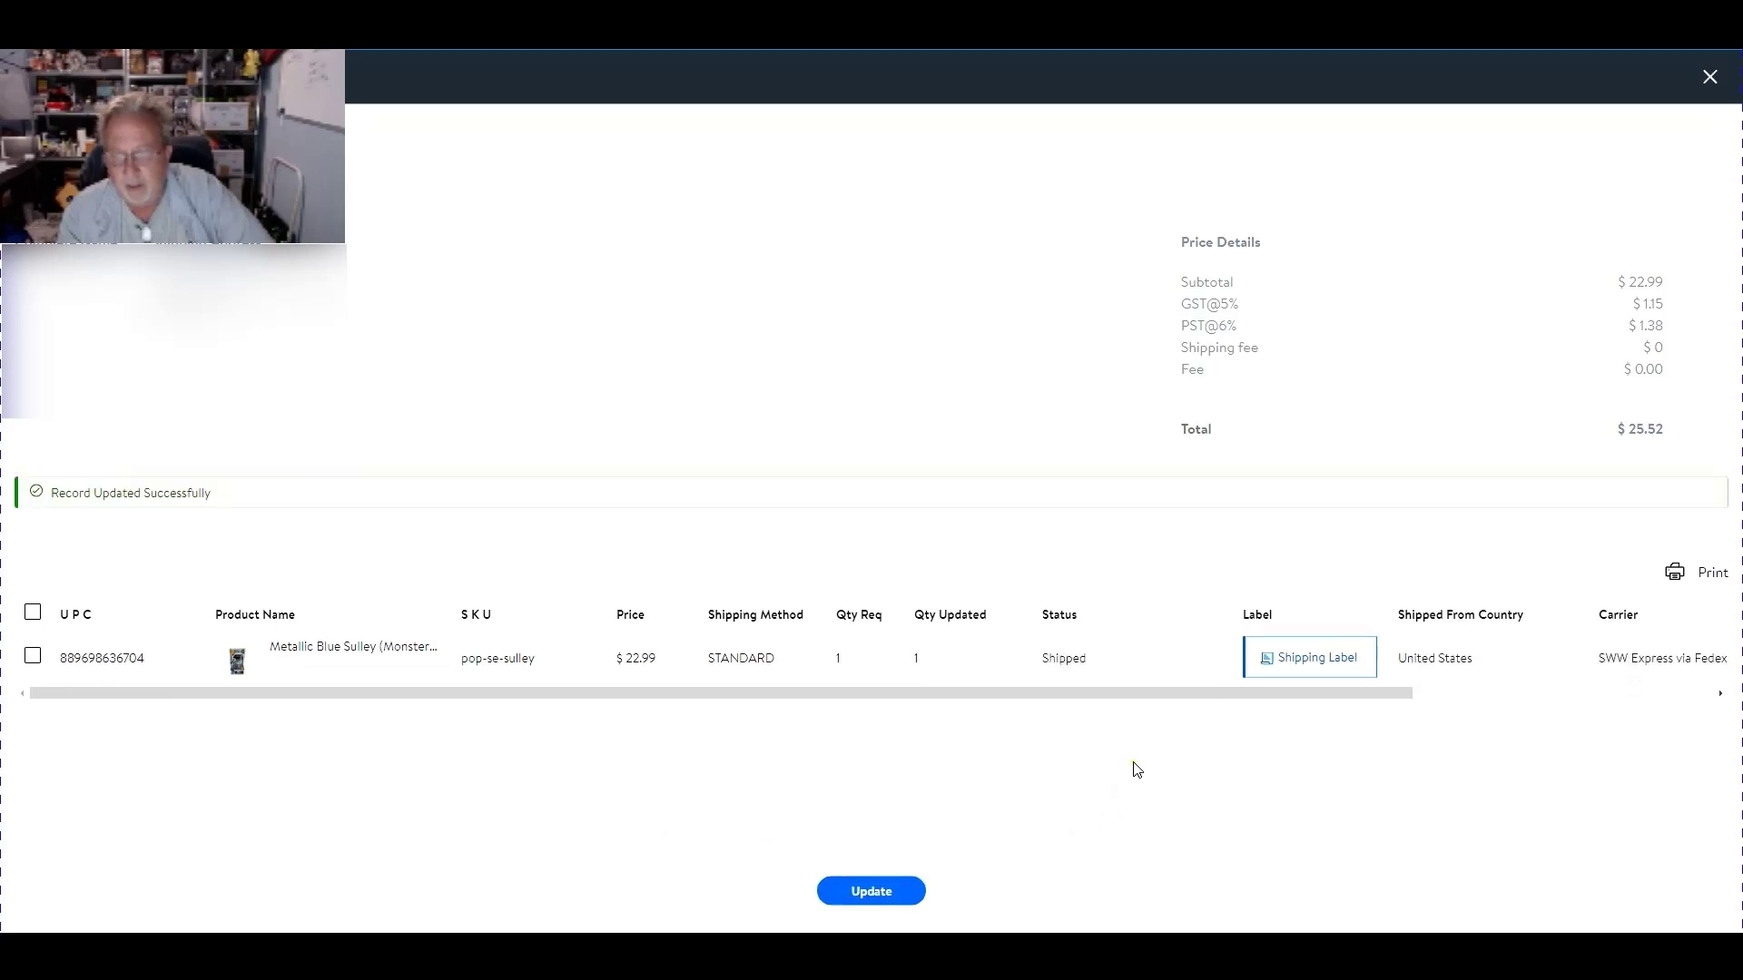
{"action": "left_click_drag", "start_coordinate": [1215, 699], "coordinate": [1647, 724]}
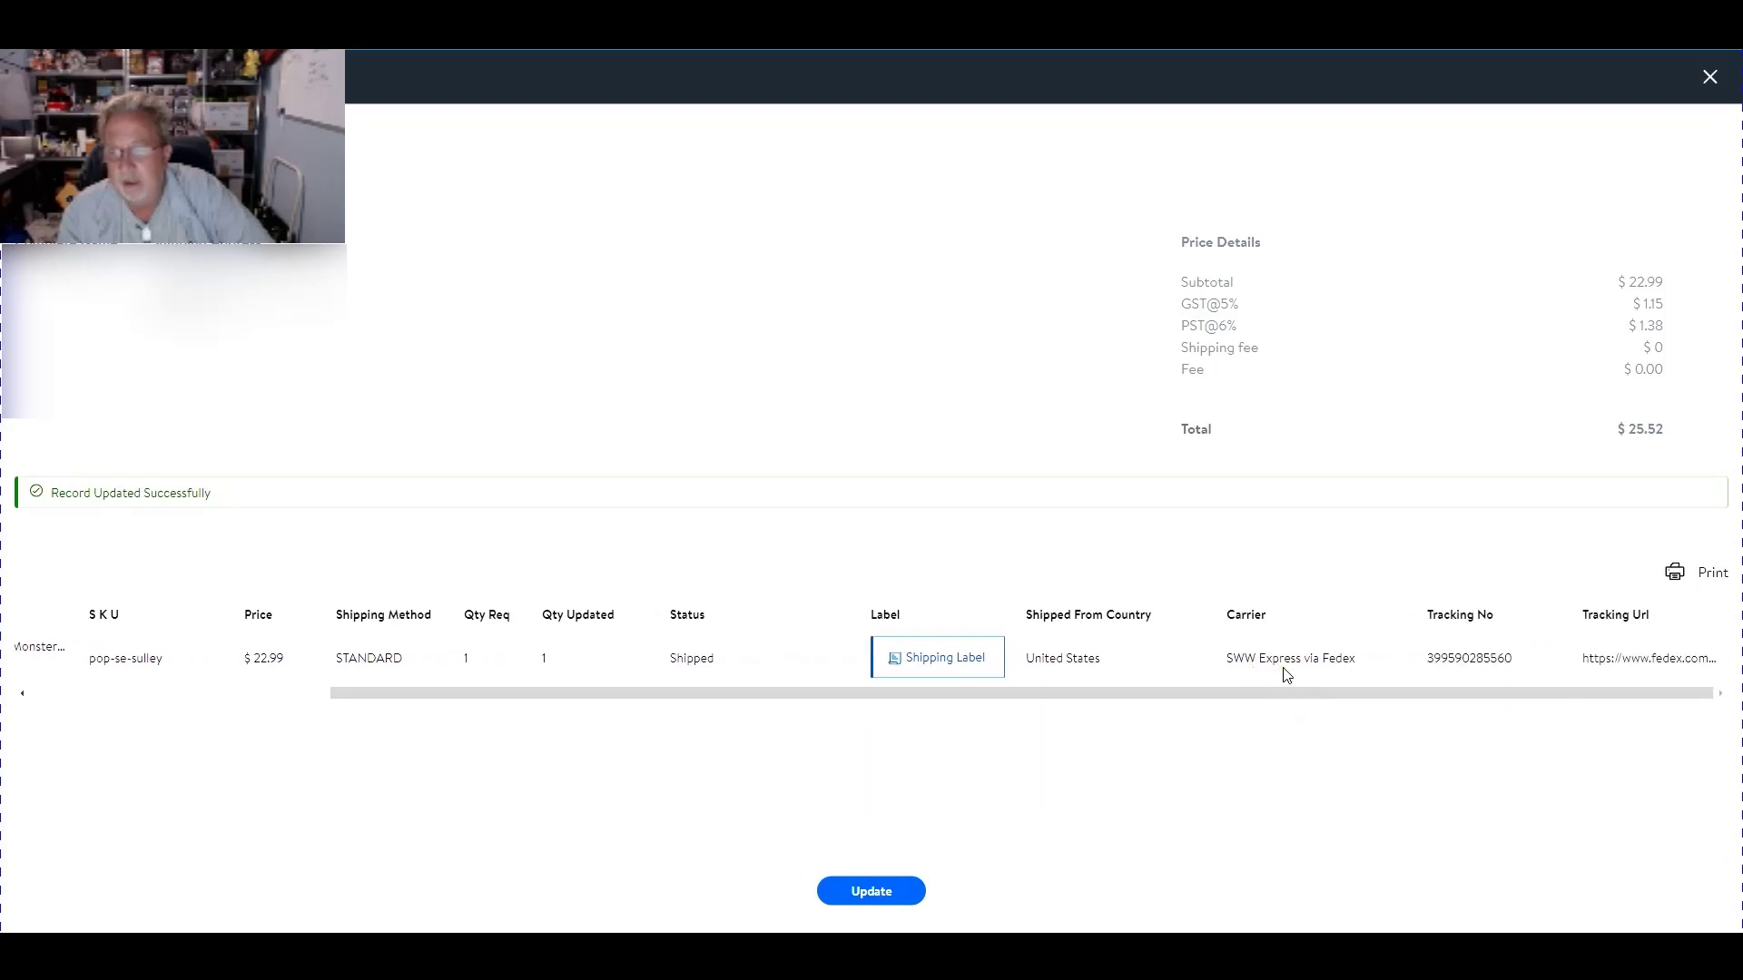